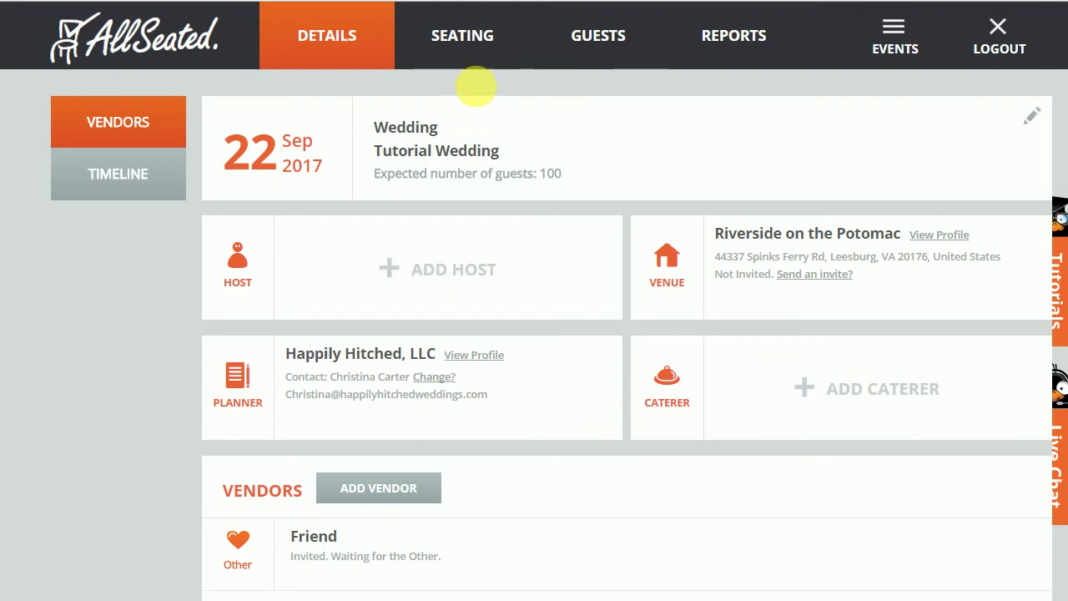
Show the ROP Barn Layout seating floor plan with its fifteen round tables.
left_click(472, 42)
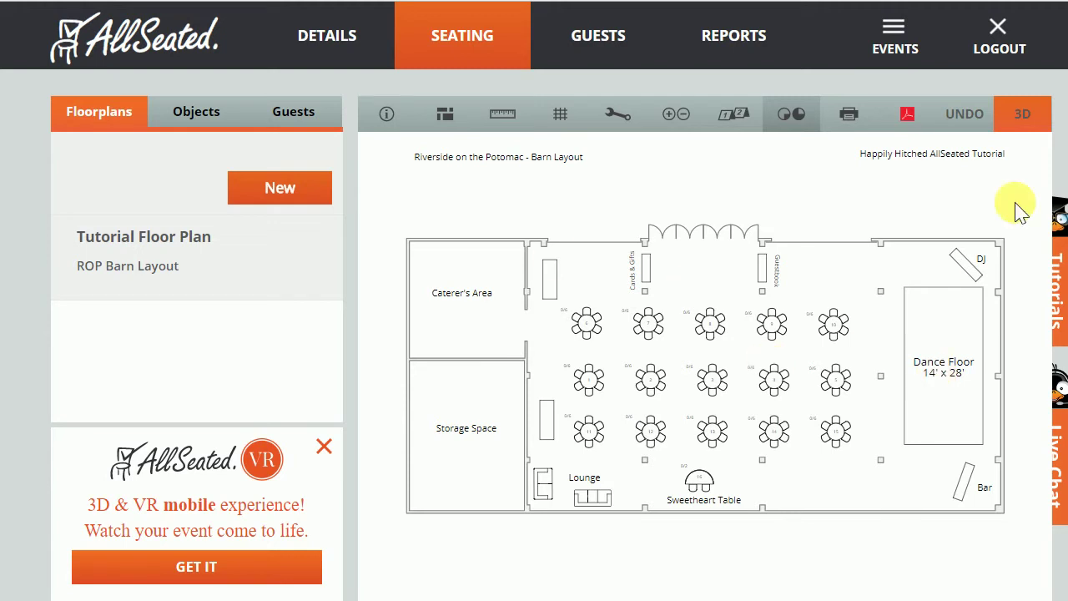
left_click(1024, 114)
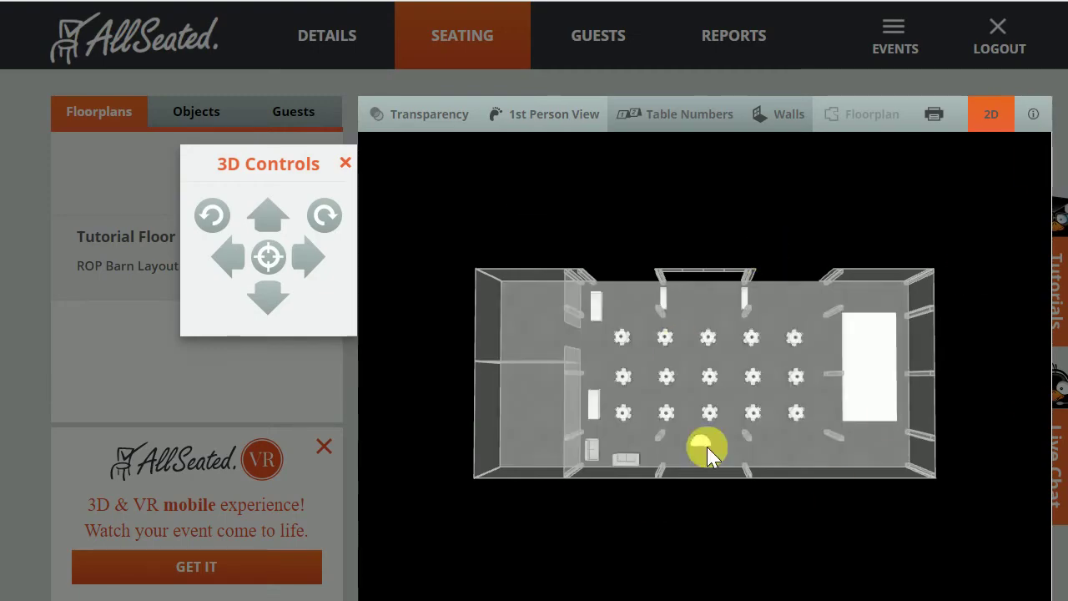
left_click(528, 117)
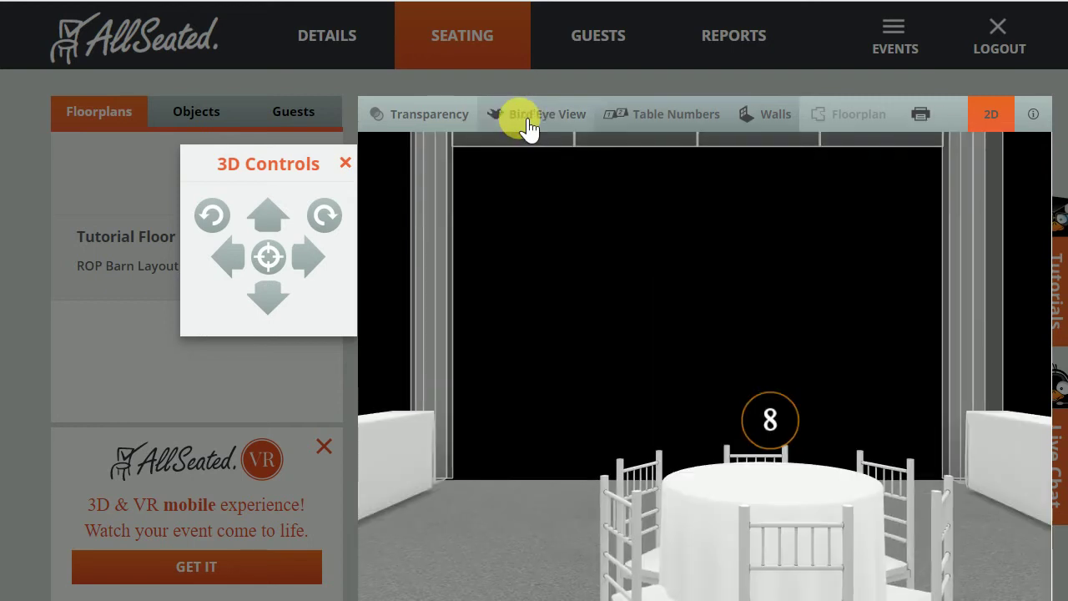
left_click(276, 302)
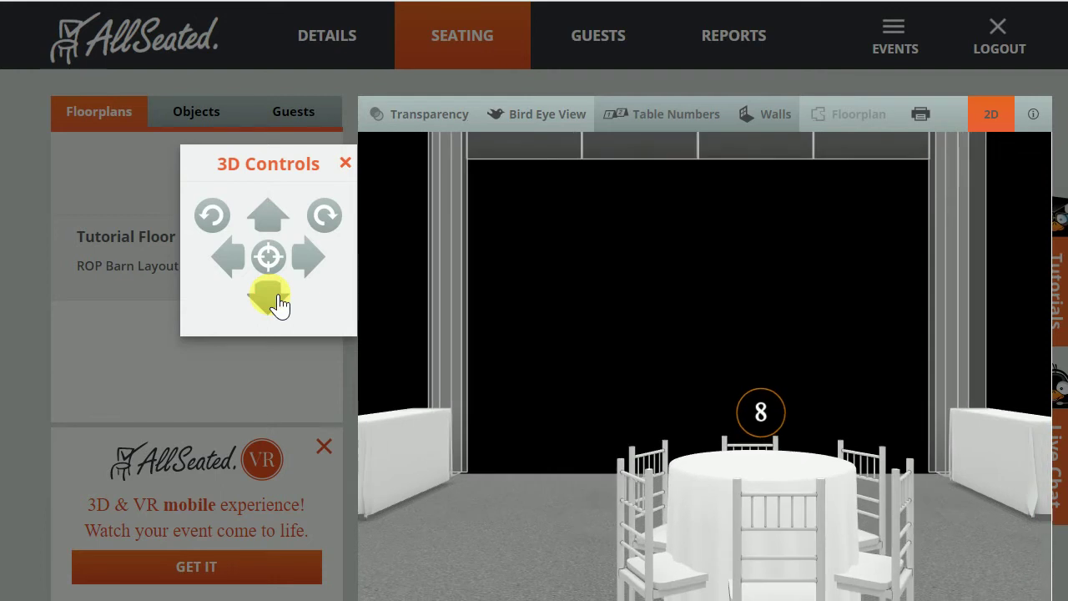
left_click(276, 302)
left_click(276, 302)
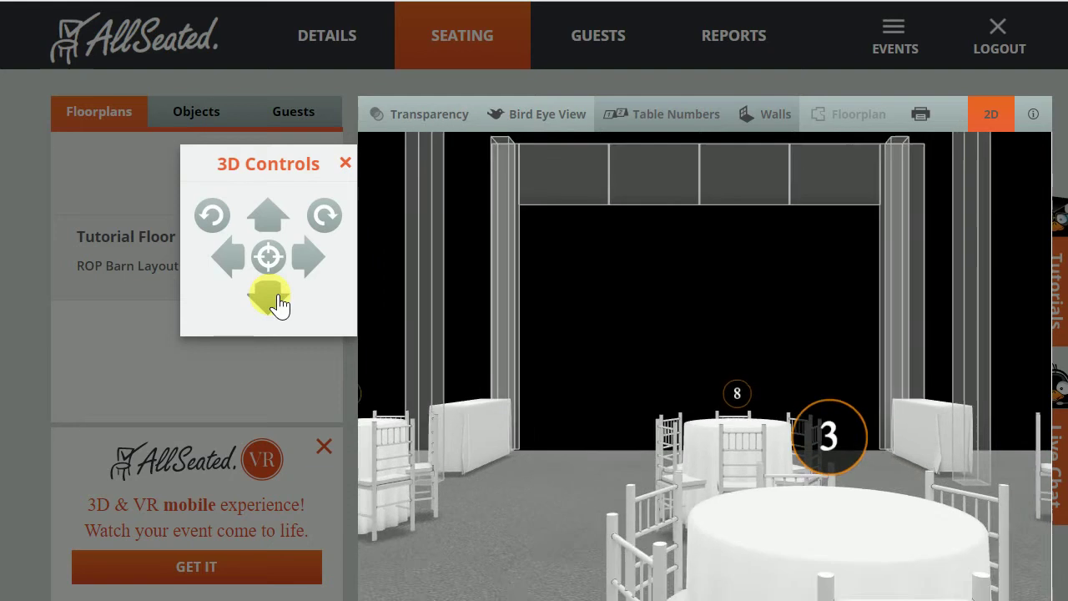
left_click(276, 302)
left_click(276, 302)
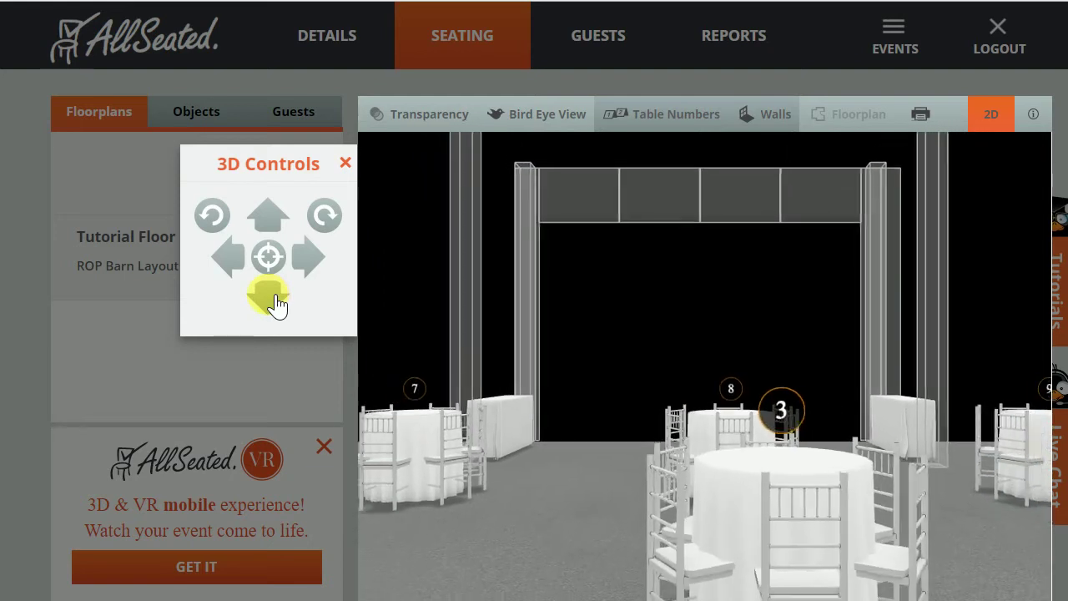
left_click(276, 302)
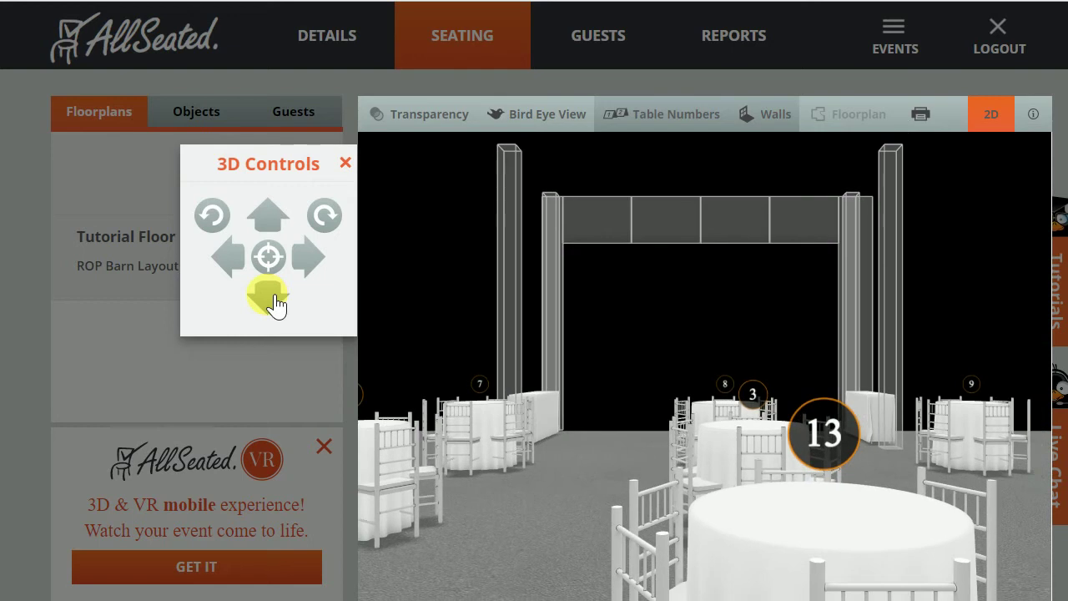
left_click(233, 254)
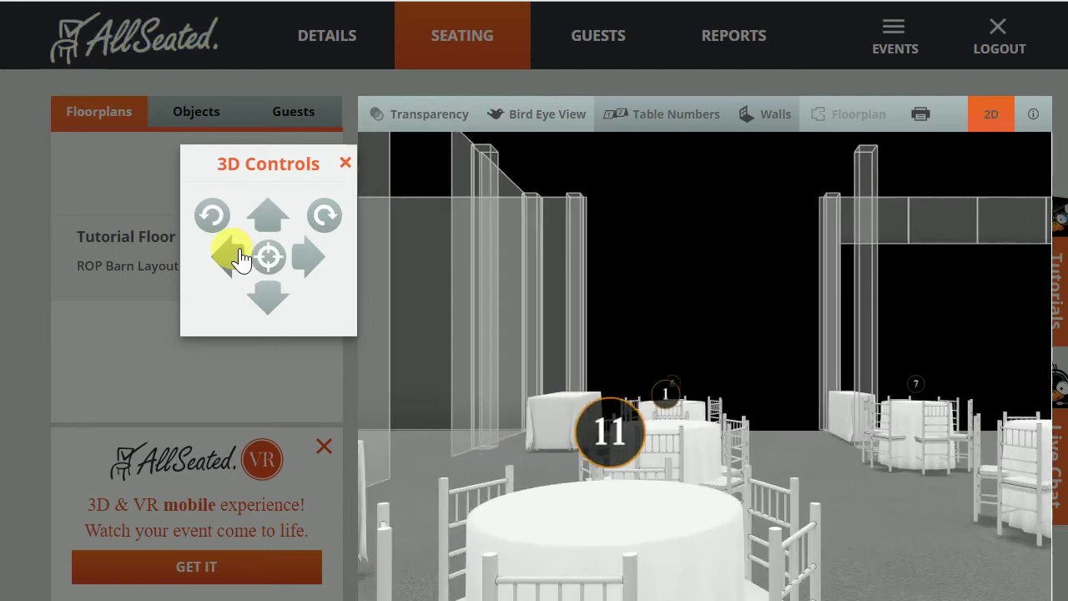
left_click(1000, 121)
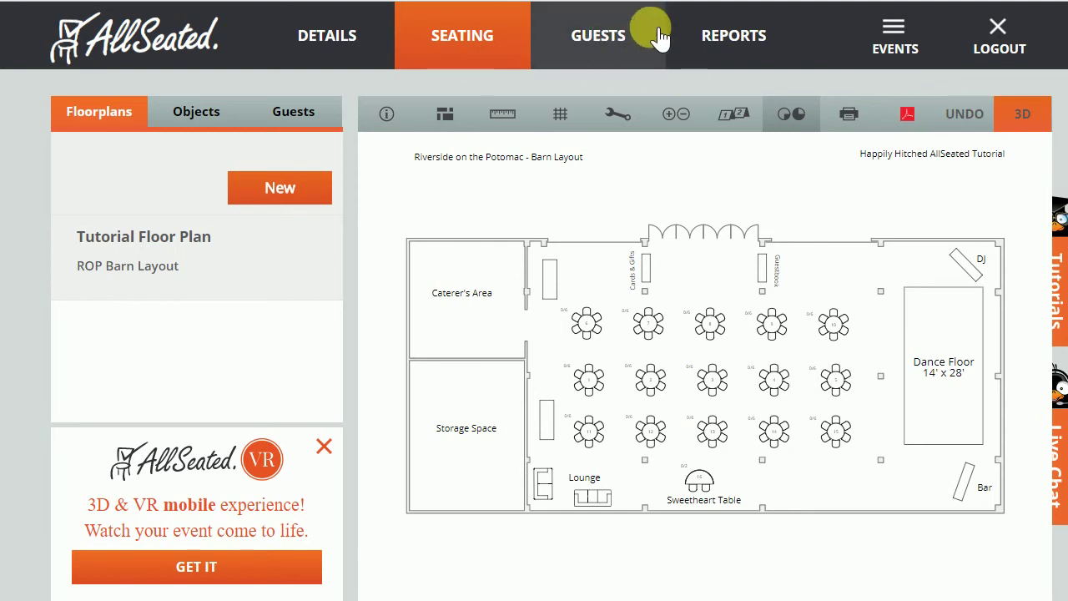
Go to the empty guest list and start, then cancel, a Facebook friends import.
left_click(609, 48)
left_click(613, 50)
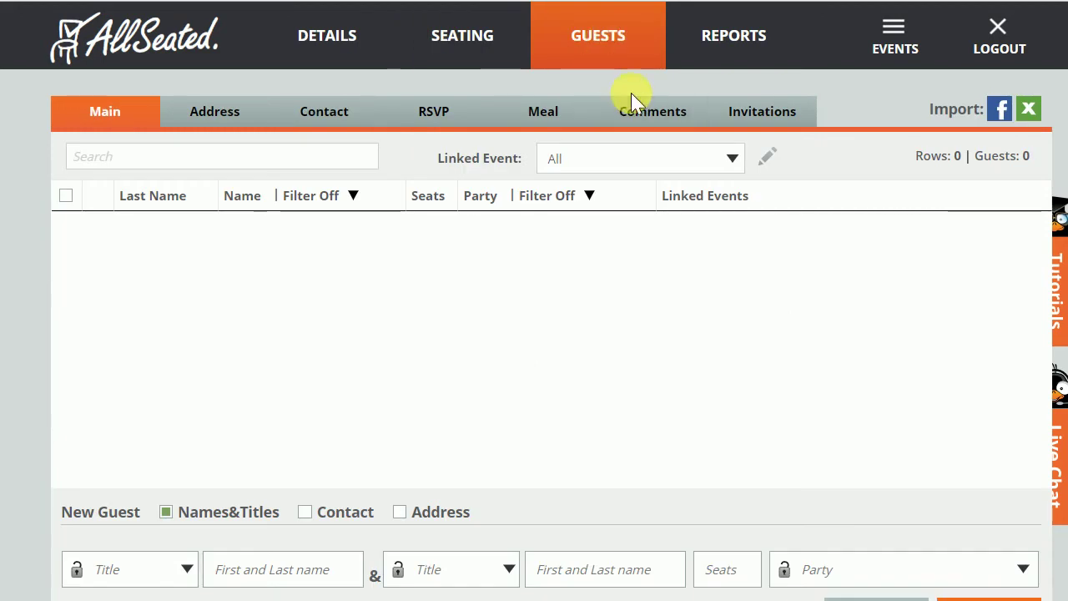
left_click(1005, 110)
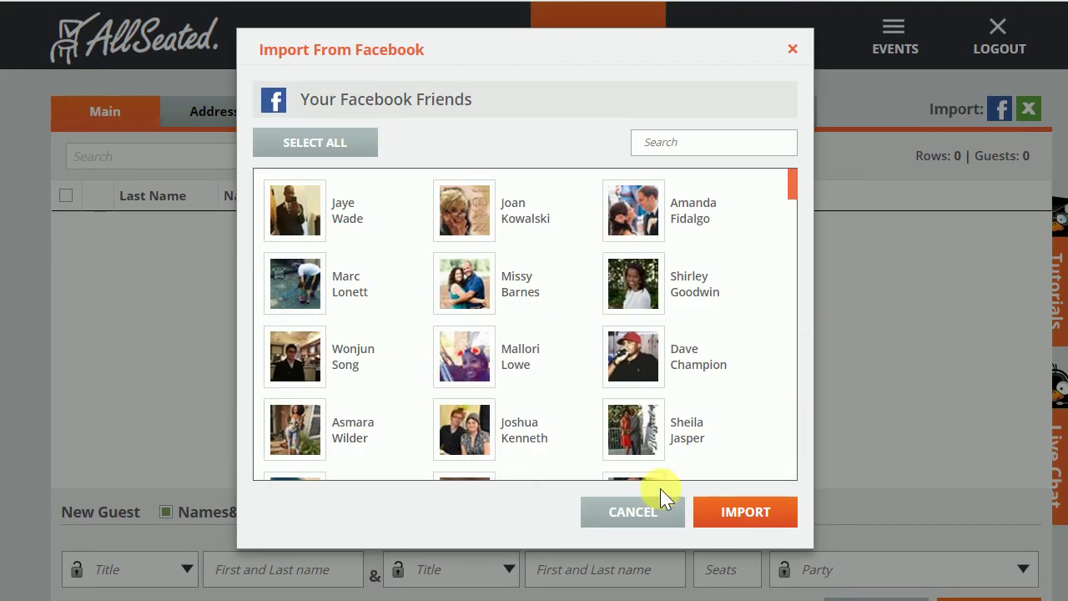
left_click(955, 261)
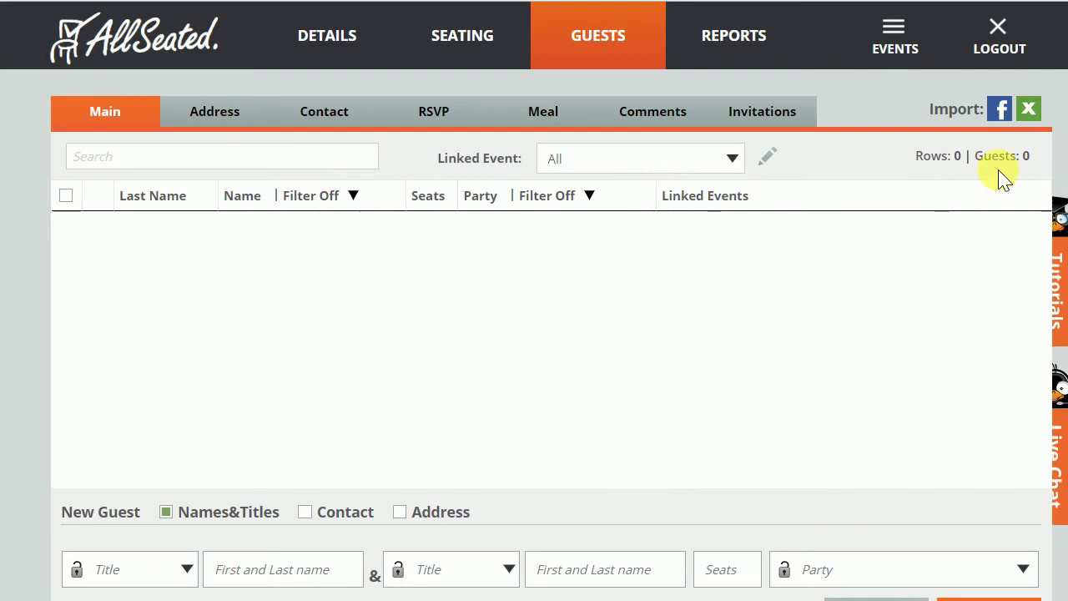
Load AllSeated Tutorial Guest List.xlsx into the Import From Excel dialog.
left_click(1032, 115)
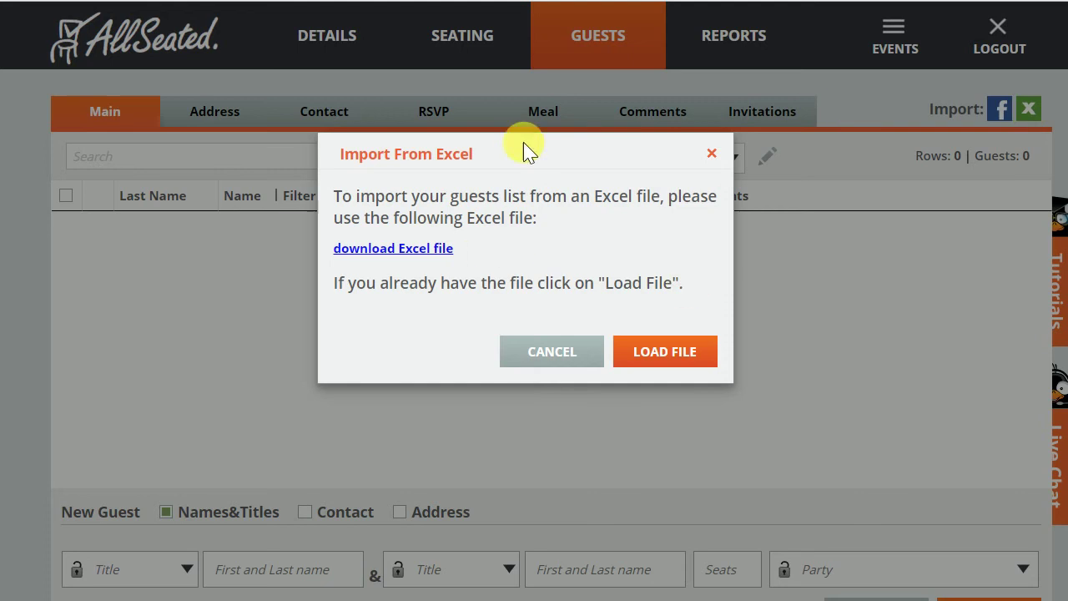
left_click(673, 361)
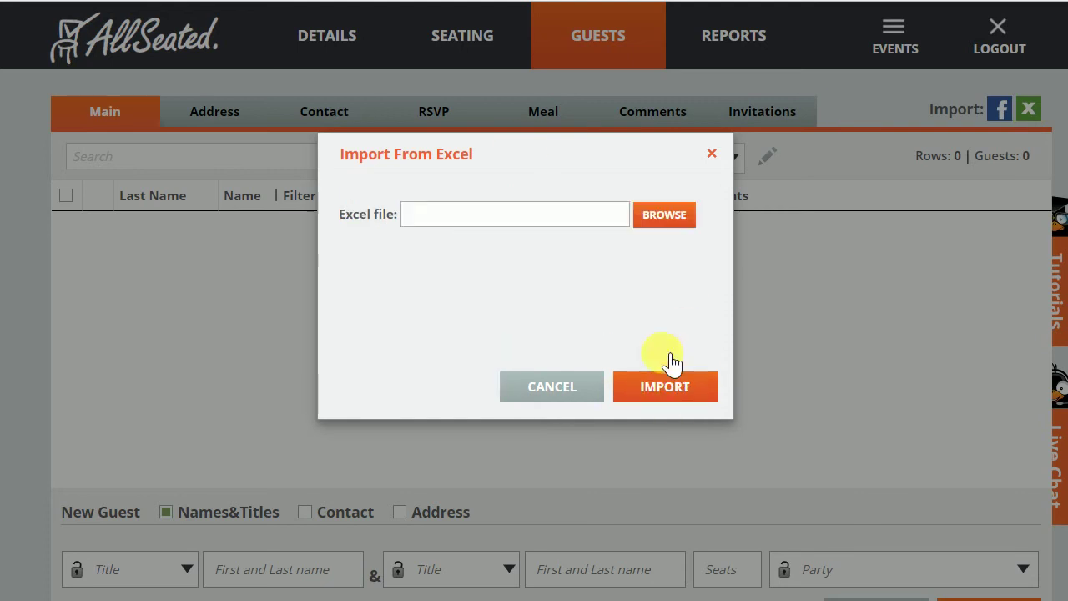
left_click(665, 217)
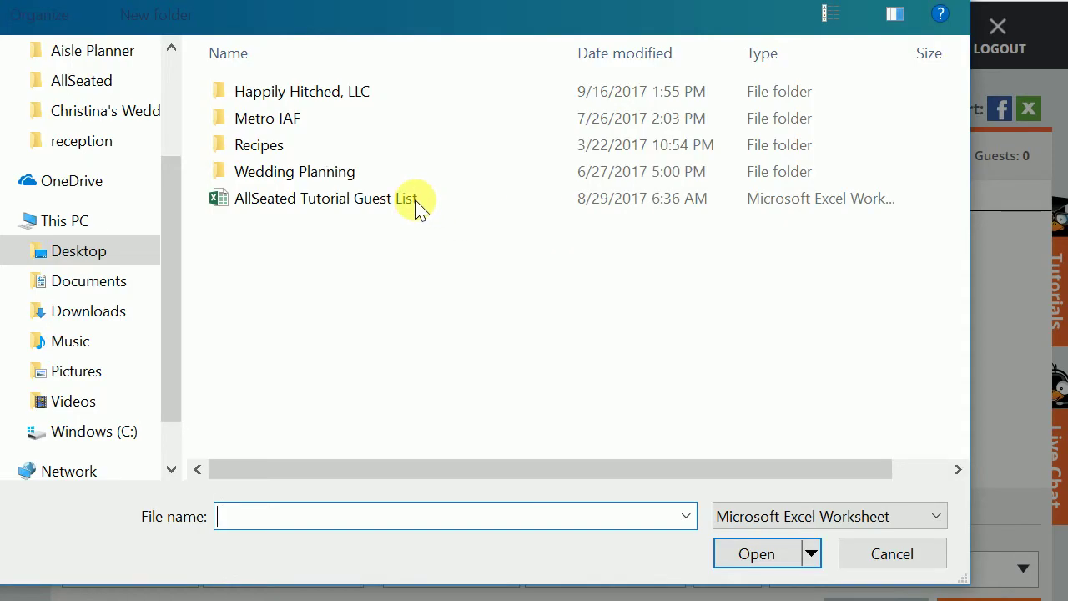
left_click(409, 200)
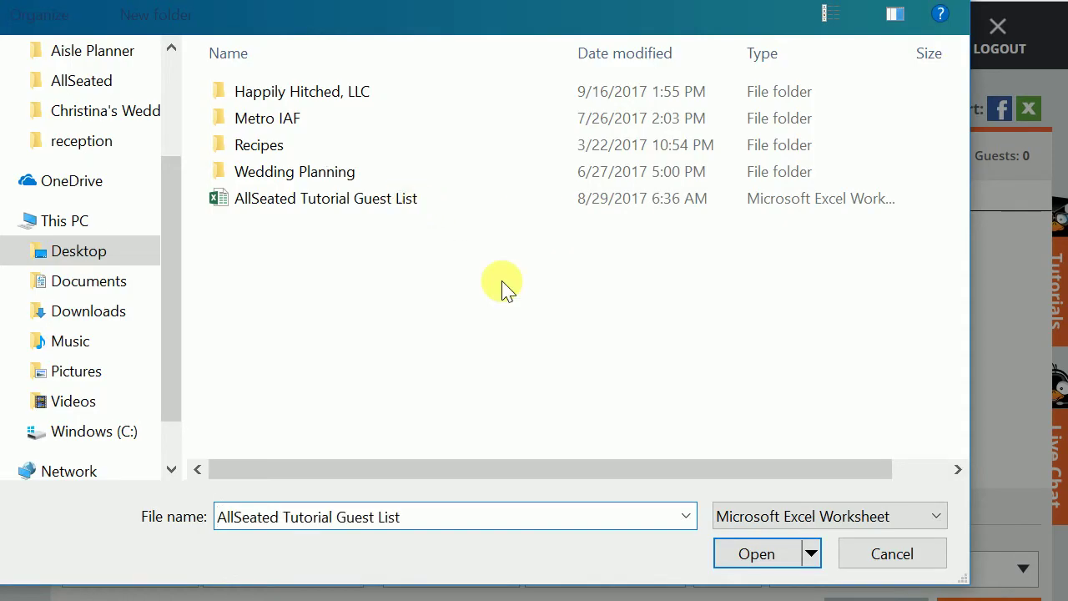
left_click(756, 553)
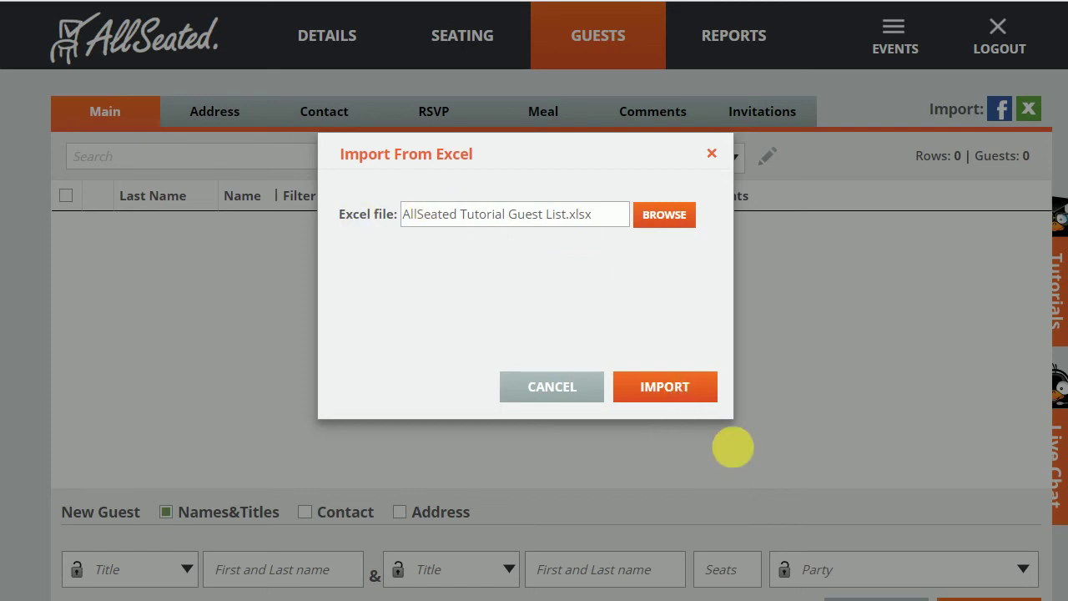
Import the spreadsheet's guests and scroll through the filled guest list.
left_click(699, 390)
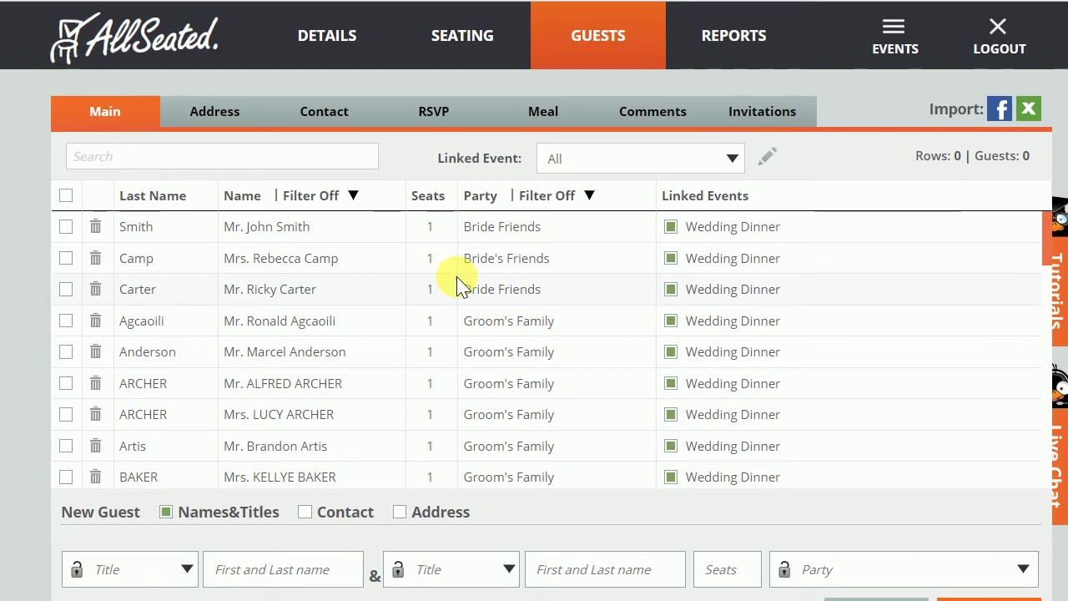
scroll(413, 301, "down", 5)
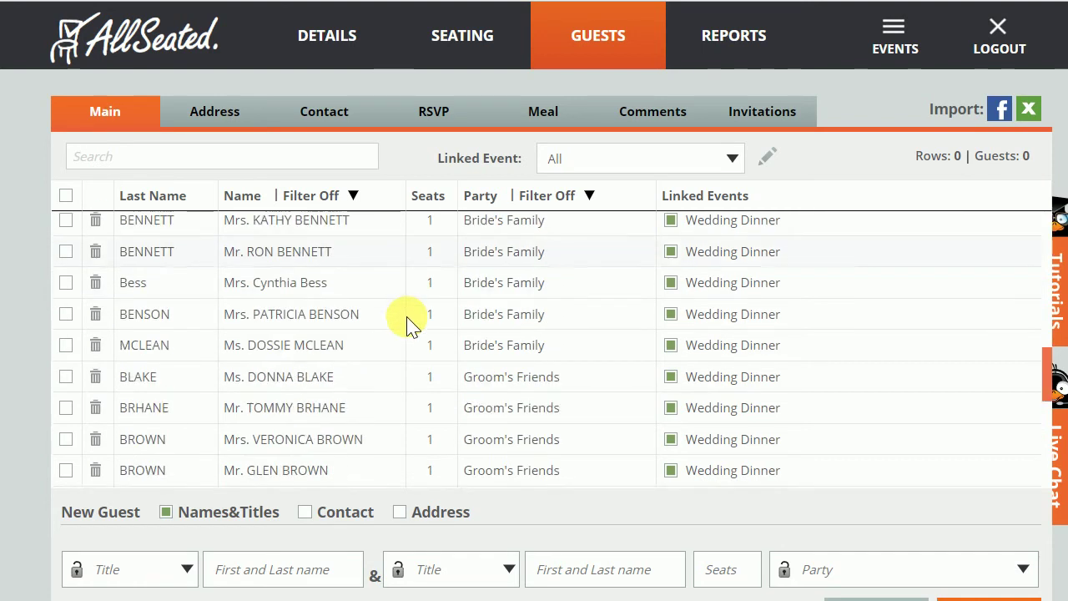
scroll(409, 322, "down", 3)
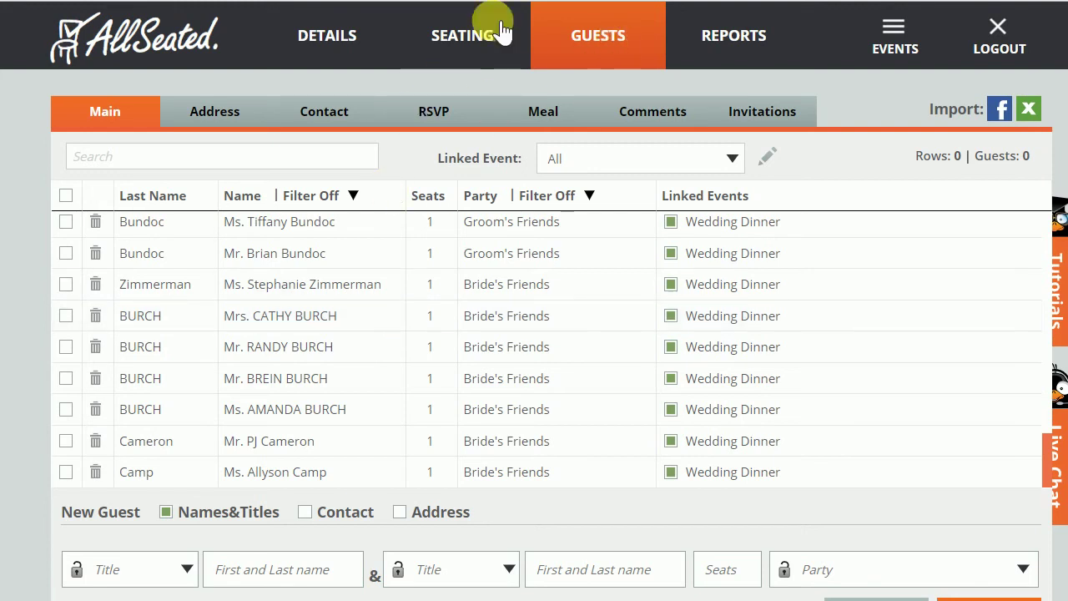
Return to the seating plan and list the Wedding Dinner guests in the left panel.
left_click(487, 52)
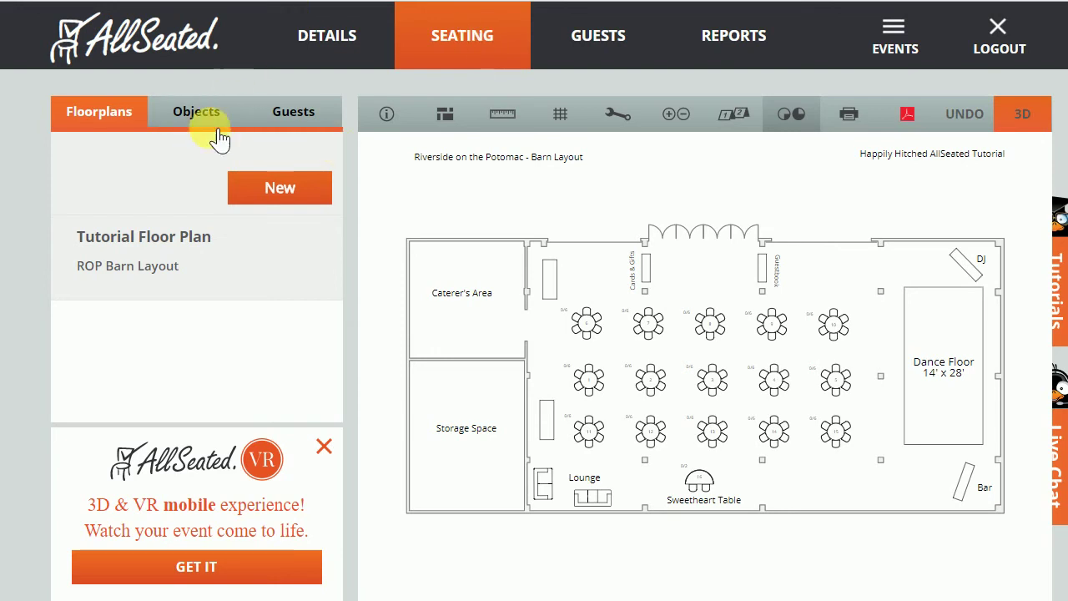
left_click(318, 125)
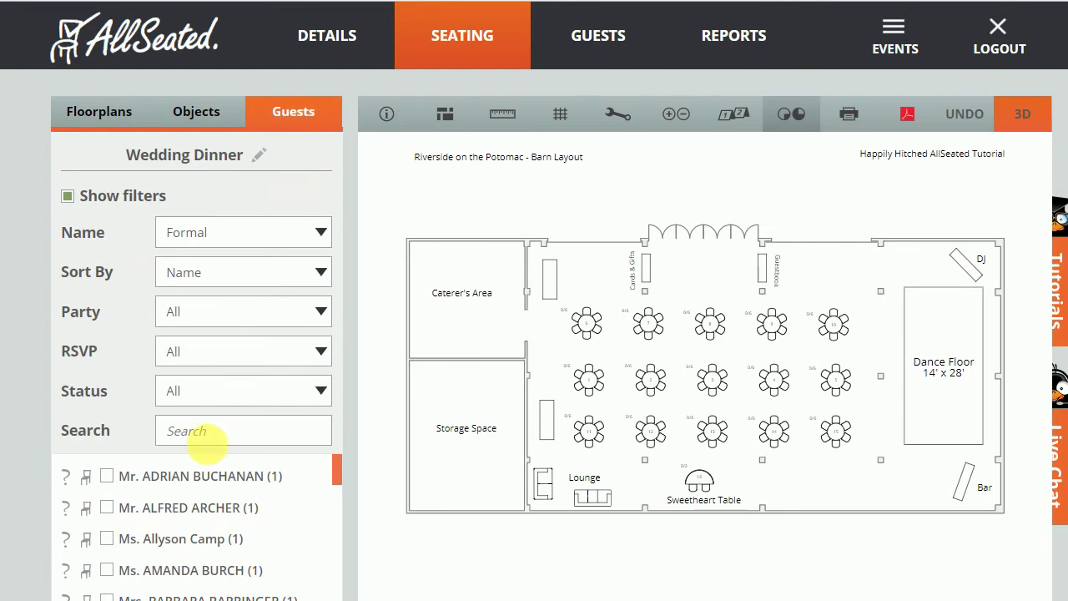
scroll(224, 511, "down", 8)
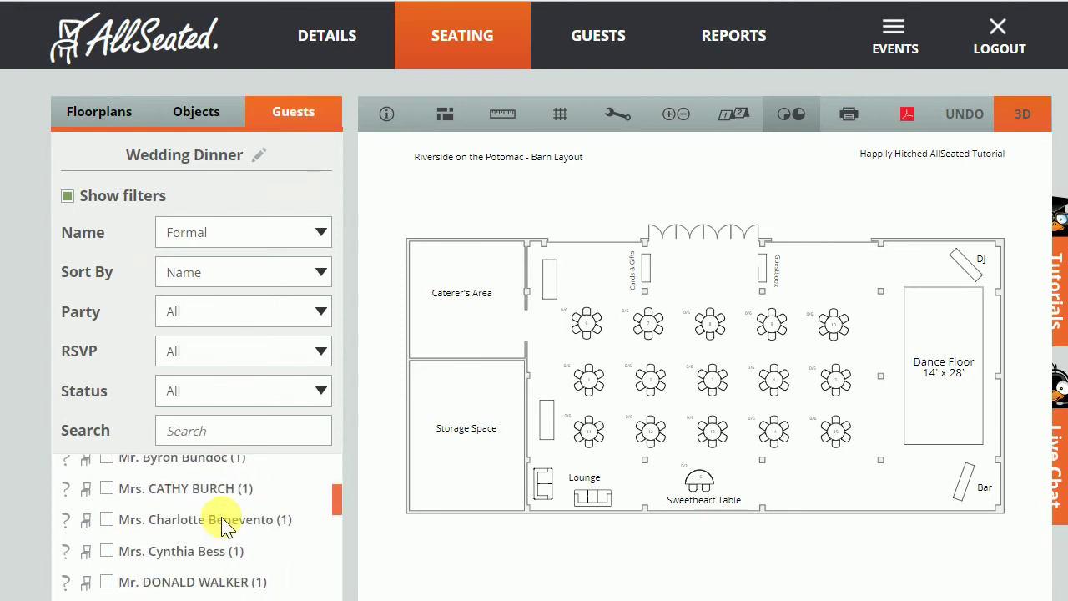
scroll(209, 528, "down", 10)
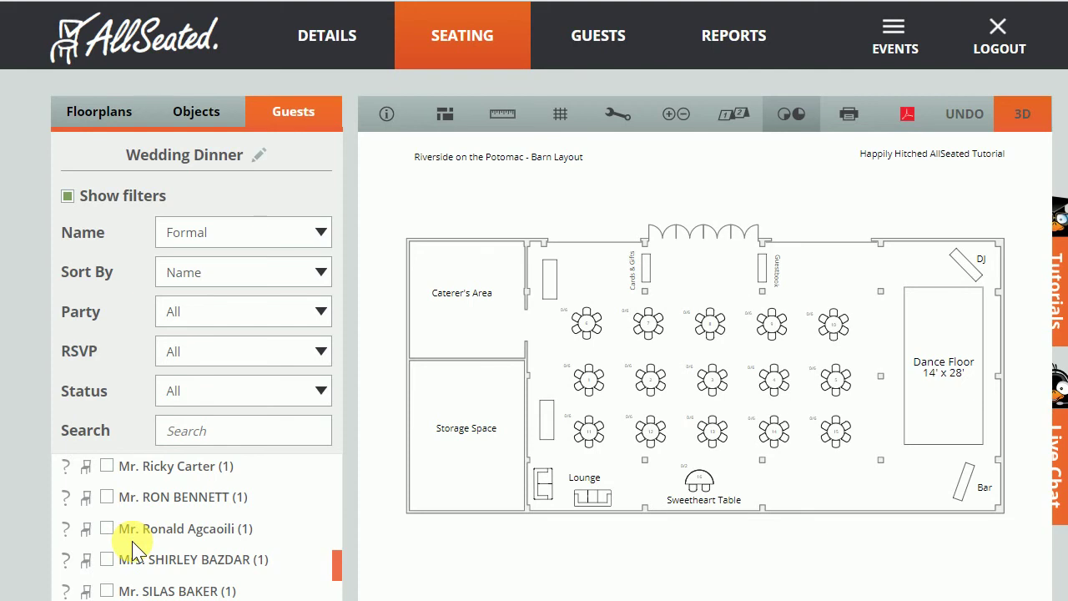
Expand Table #6's details, review its object and chair settings, then view its empty guest list.
left_click(590, 330)
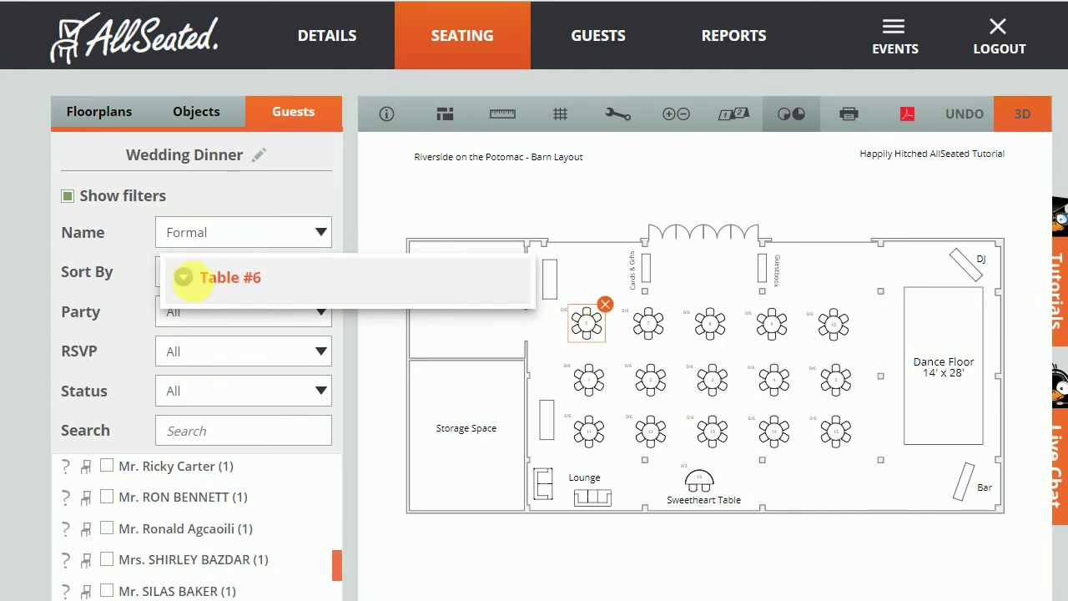
left_click(186, 281)
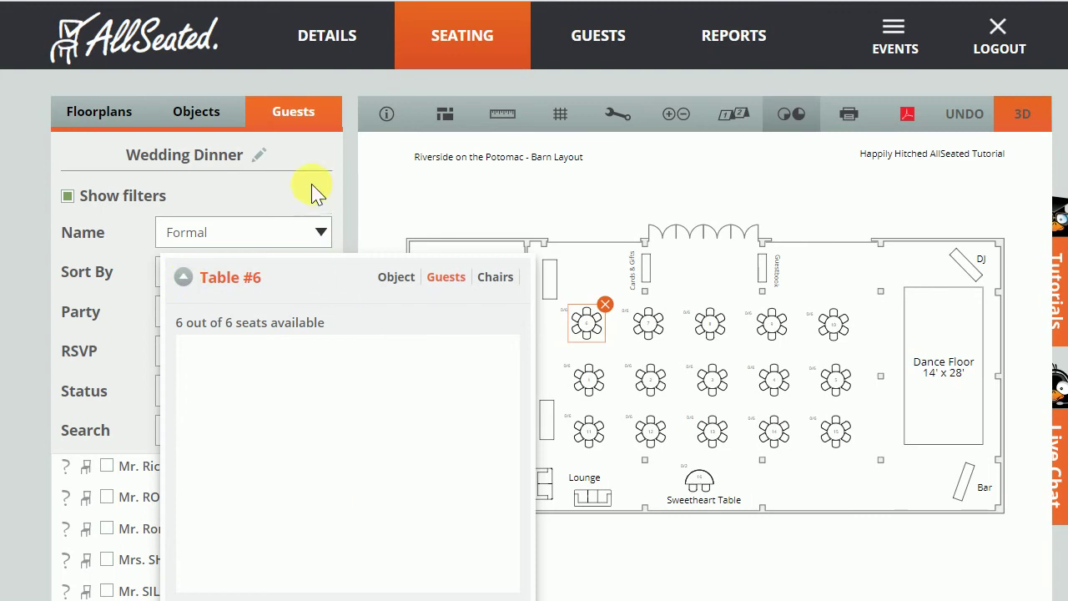
left_click(367, 181)
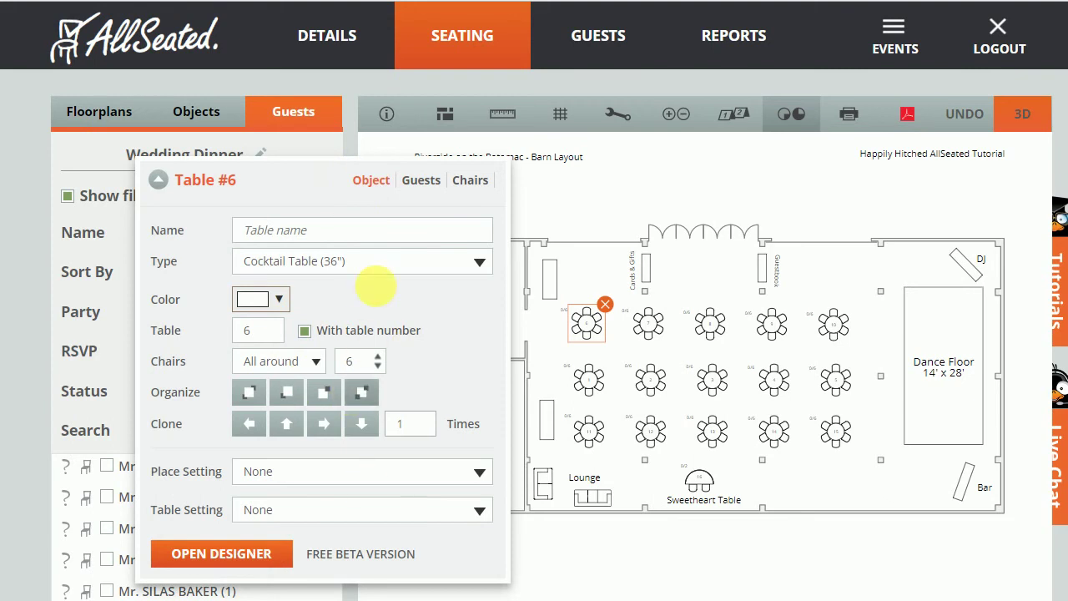
left_click(473, 182)
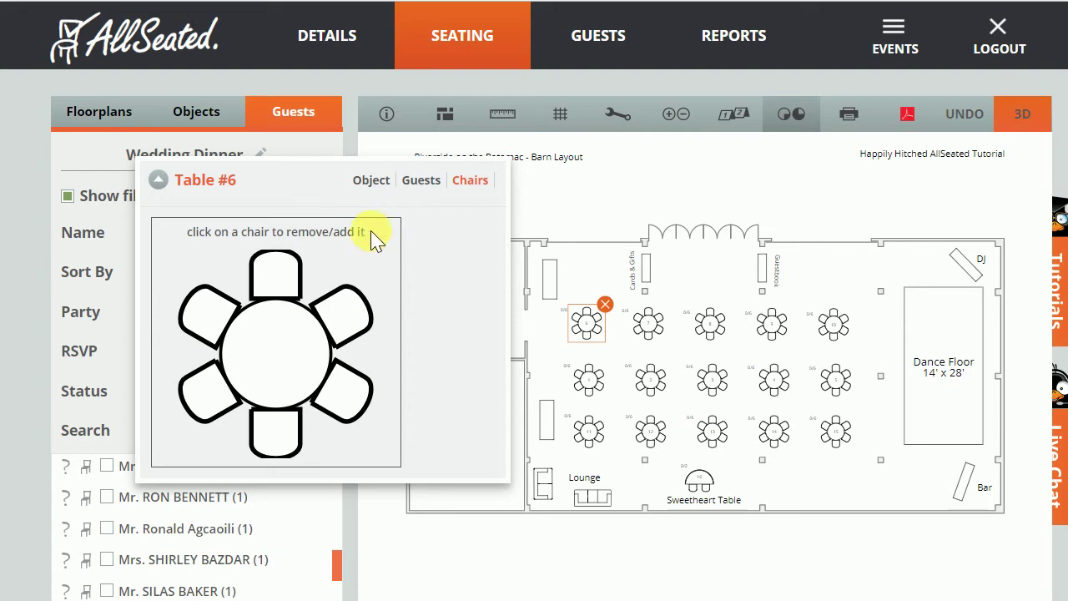
left_click(422, 181)
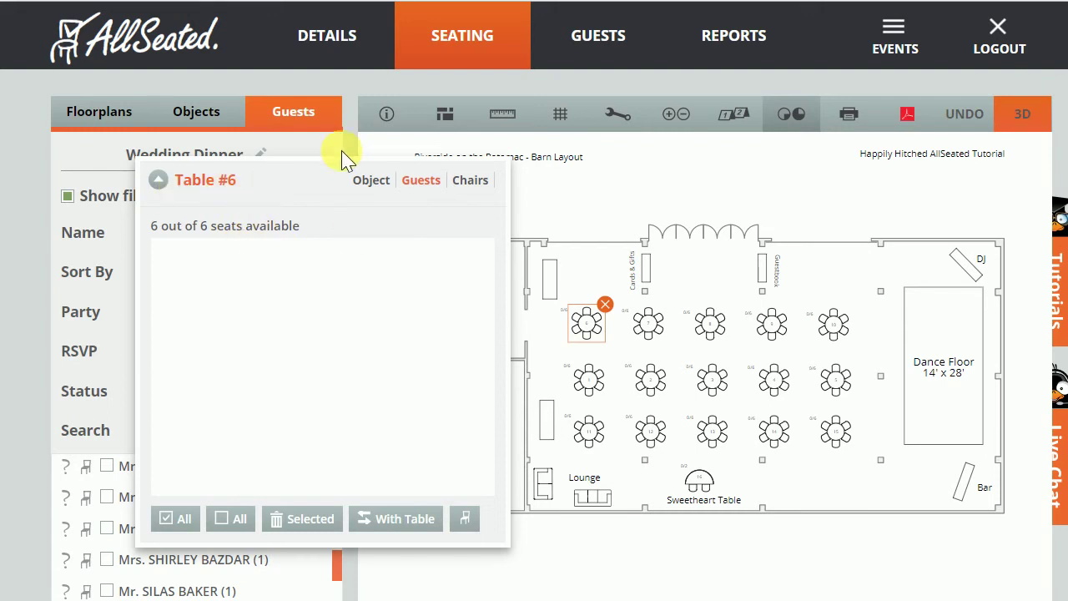
left_click(336, 172)
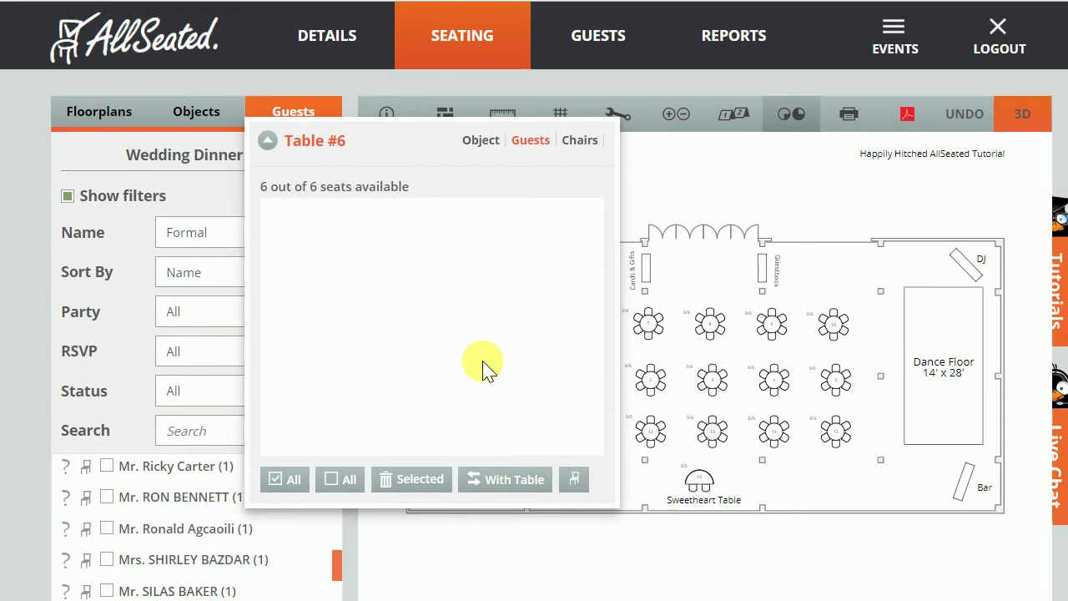
Check the first six guests in the list and drag them onto Table 6.
left_click(267, 141)
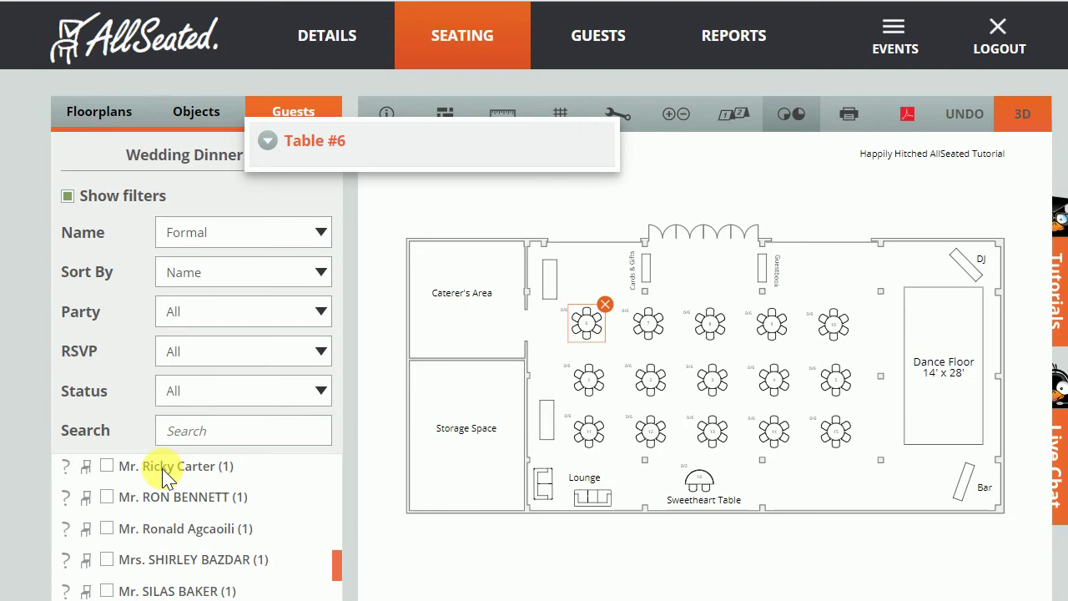
left_click(106, 465)
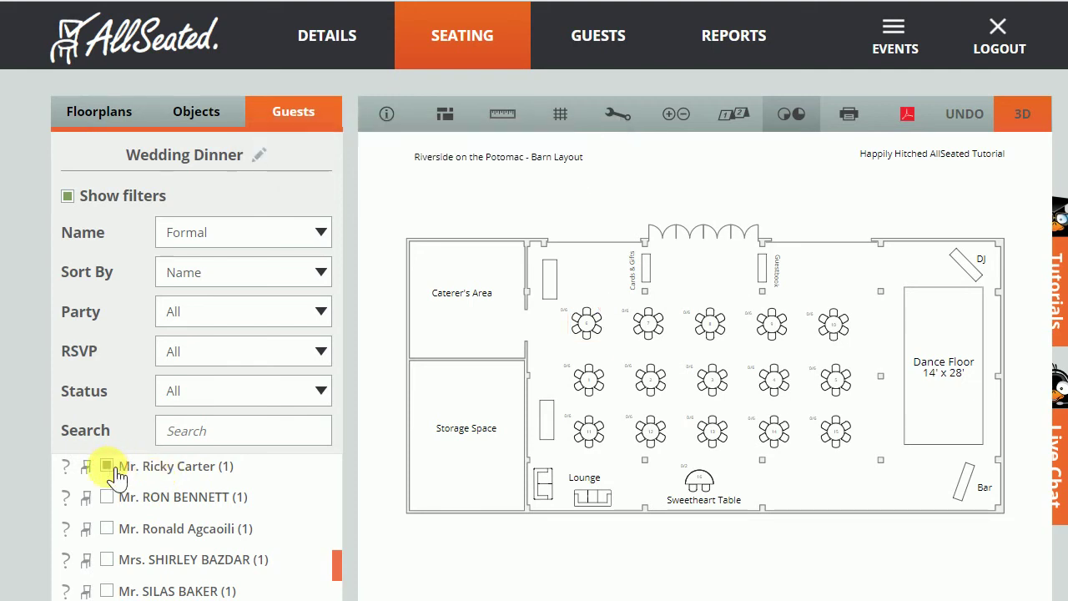
left_click(108, 497)
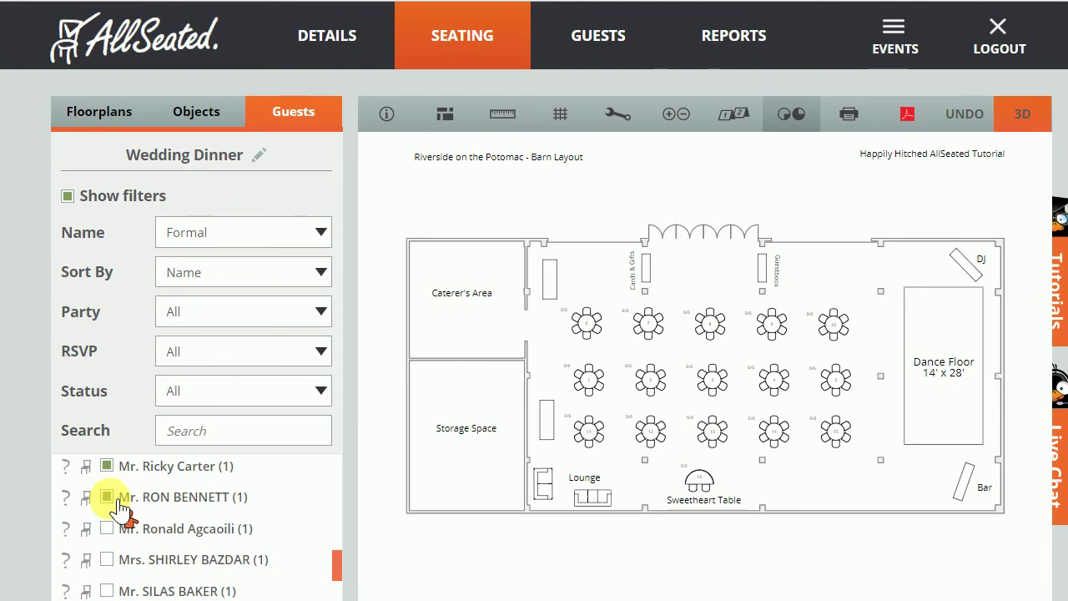
left_click_drag(121, 505, 584, 324)
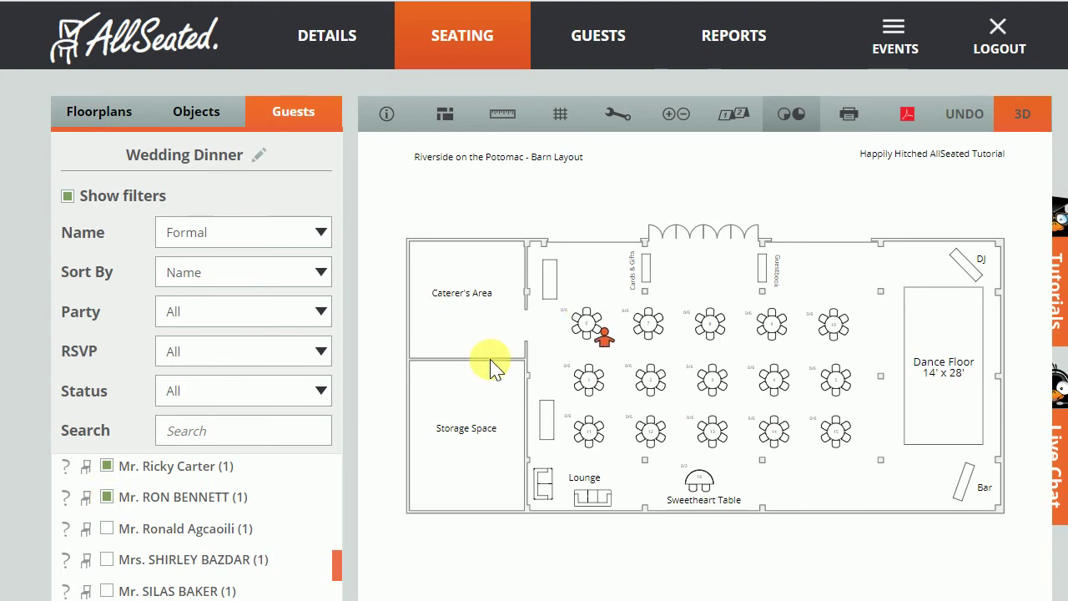
left_click_drag(492, 367, 134, 576)
left_click(109, 531)
left_click(108, 561)
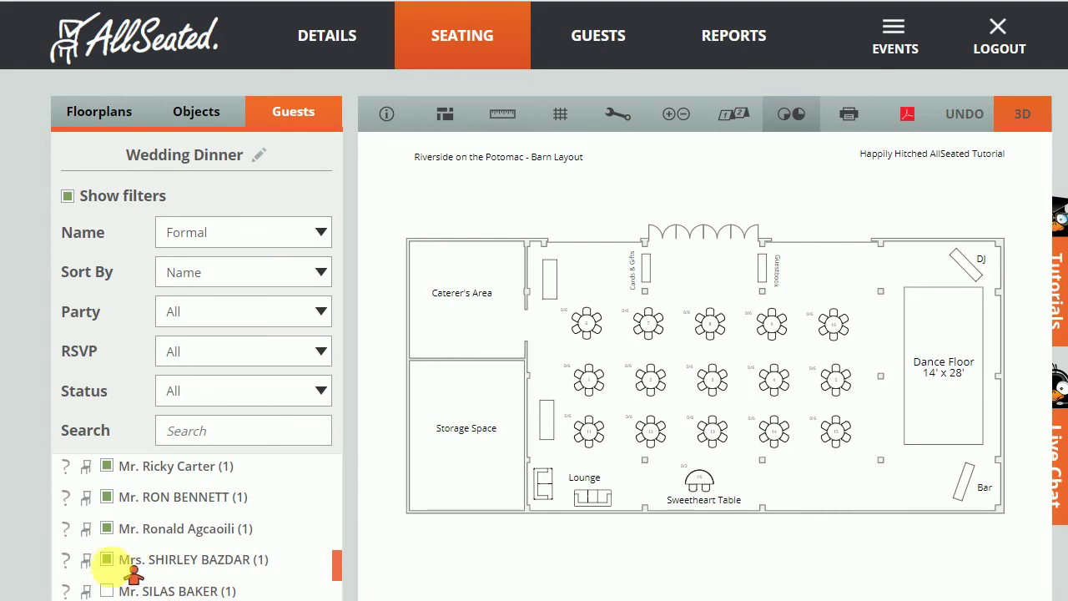
left_click(107, 591)
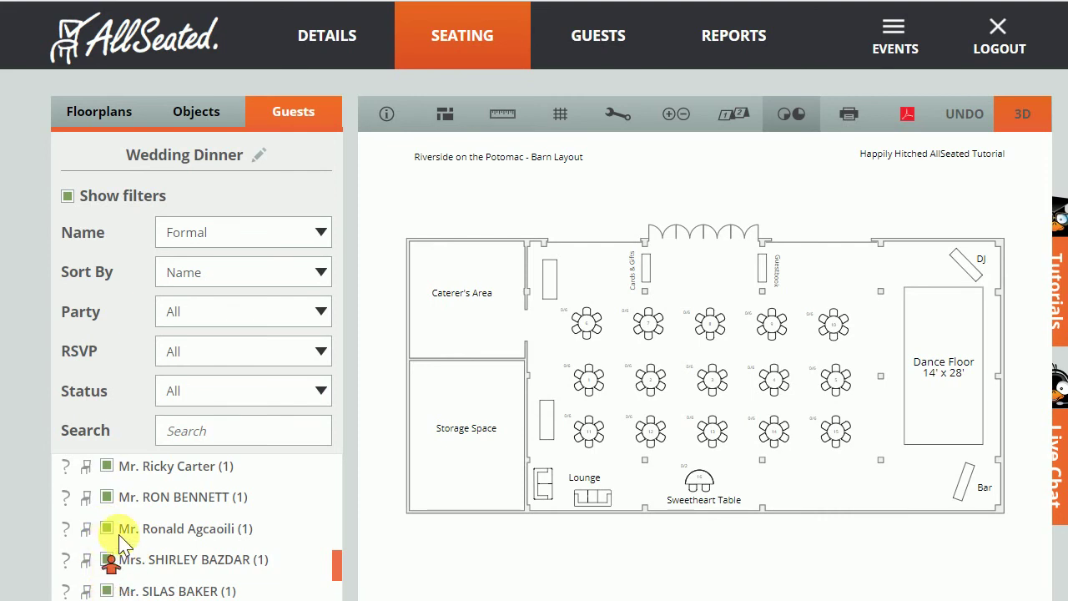
scroll(119, 544, "down", 3)
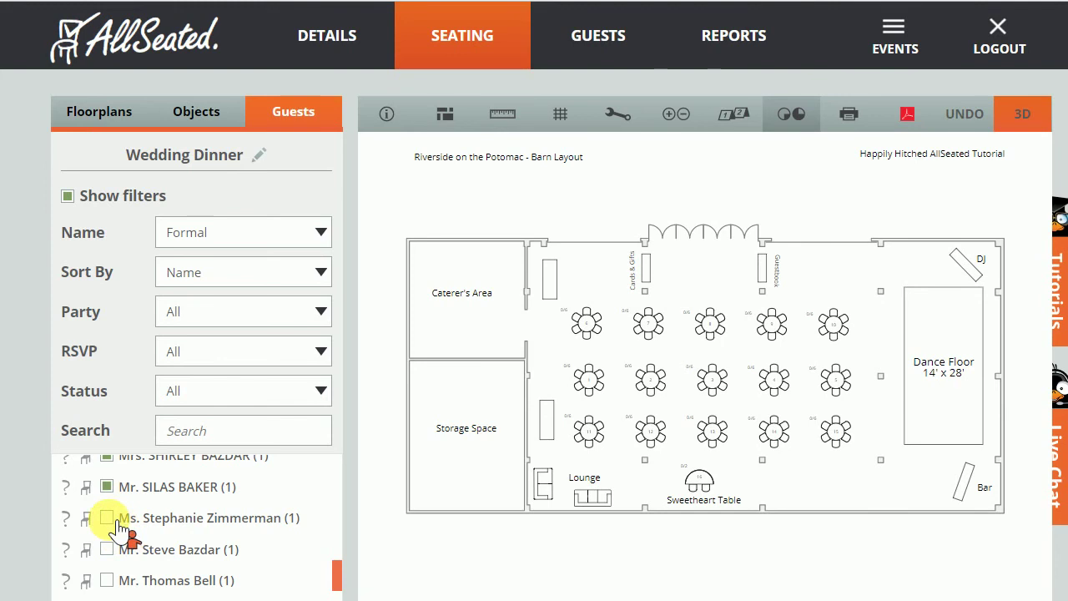
left_click_drag(121, 526, 591, 327)
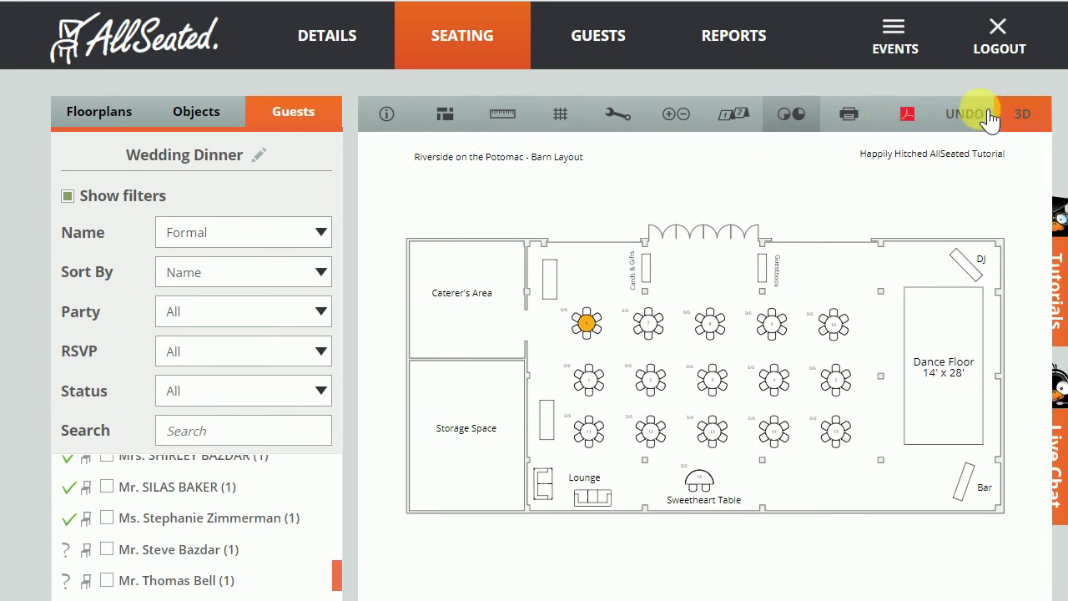
left_click(517, 125)
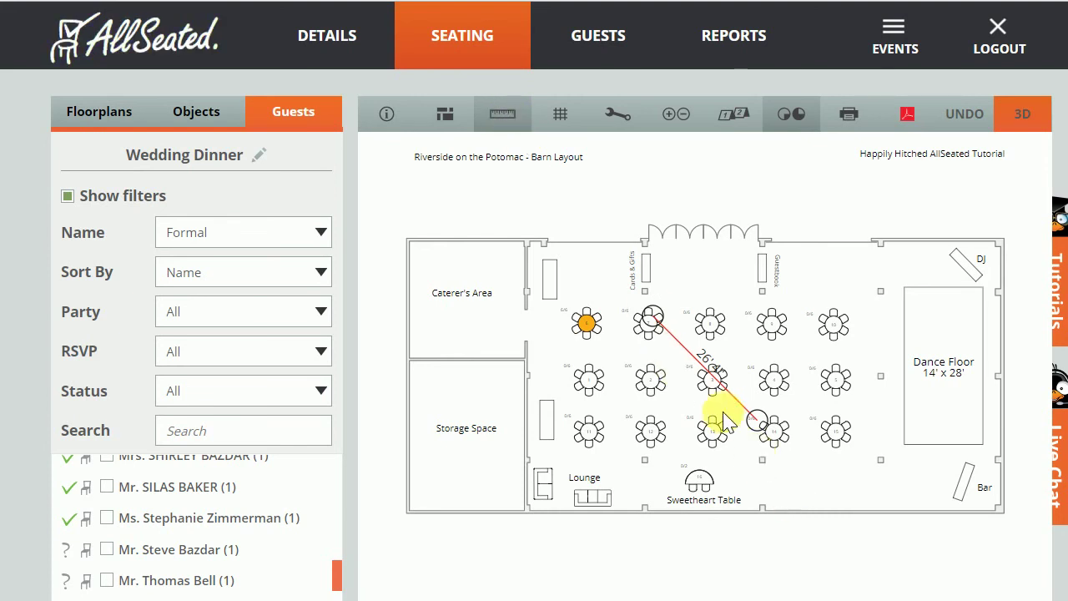
left_click(499, 116)
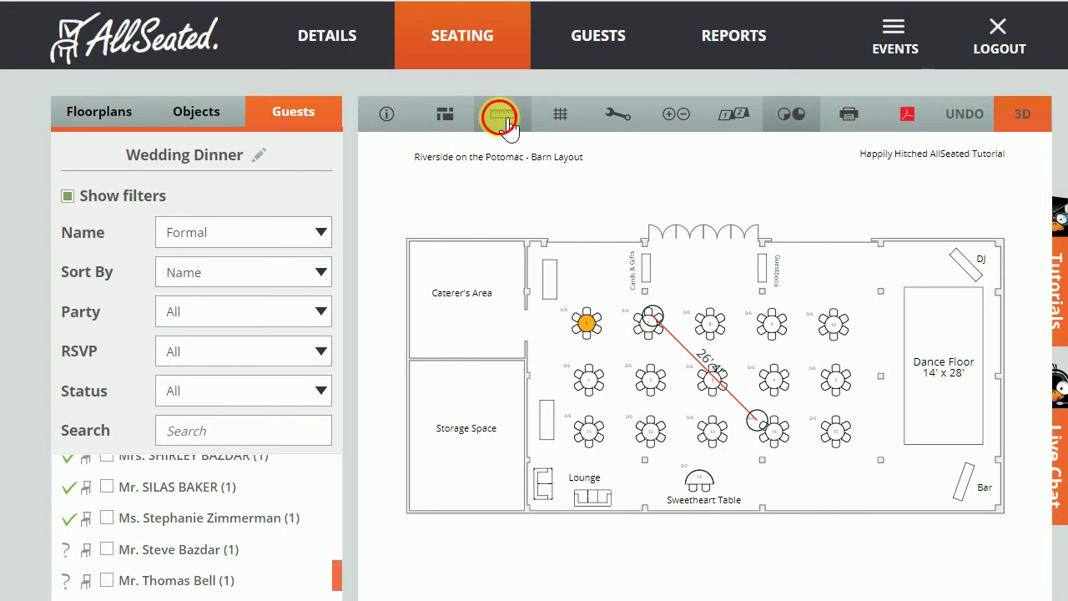
left_click(569, 115)
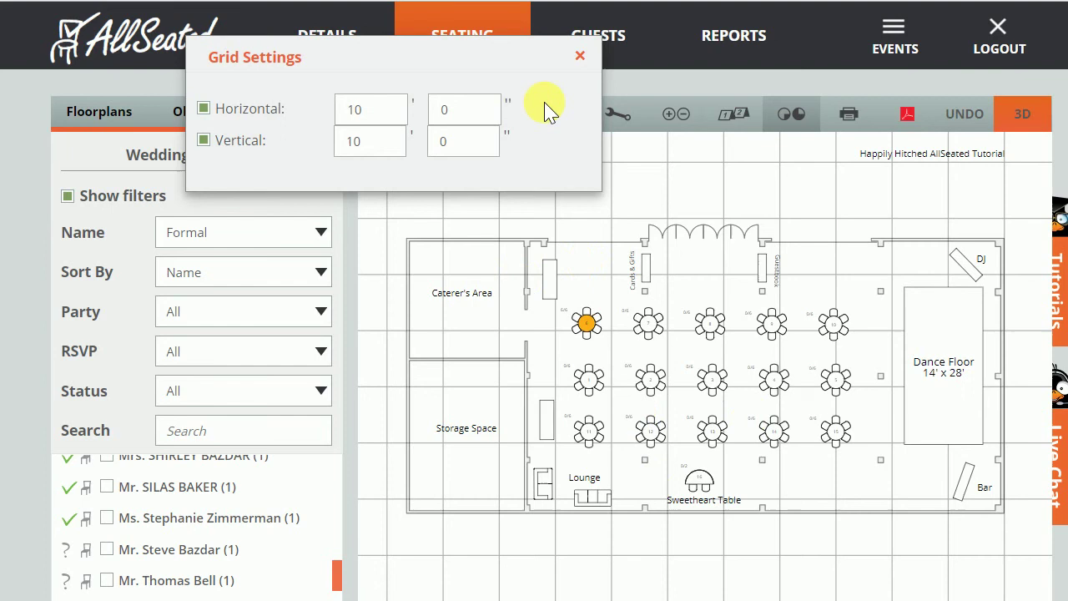
left_click(581, 57)
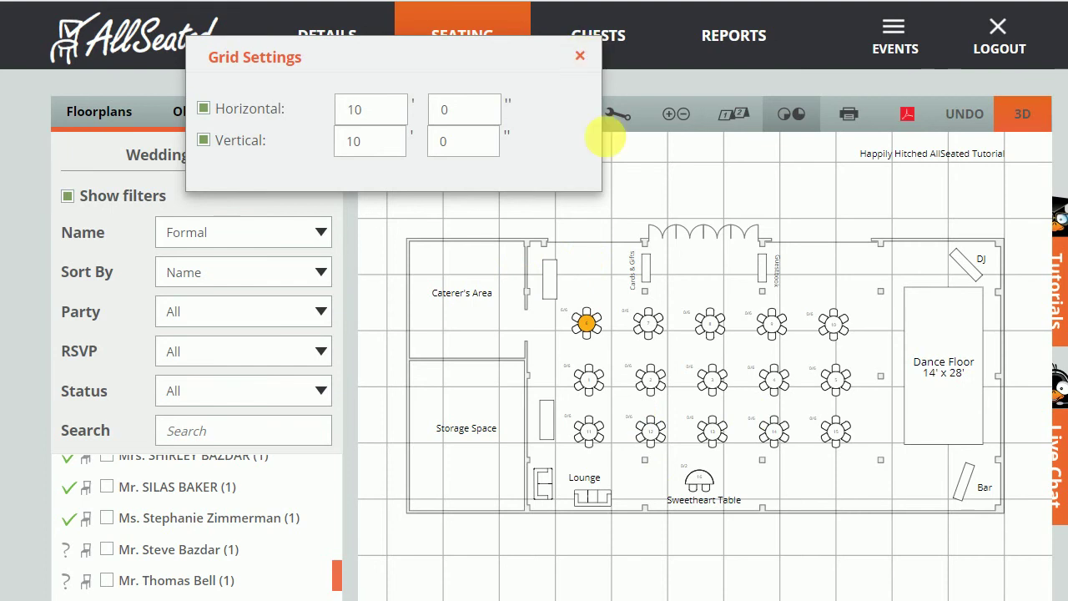
left_click(557, 115)
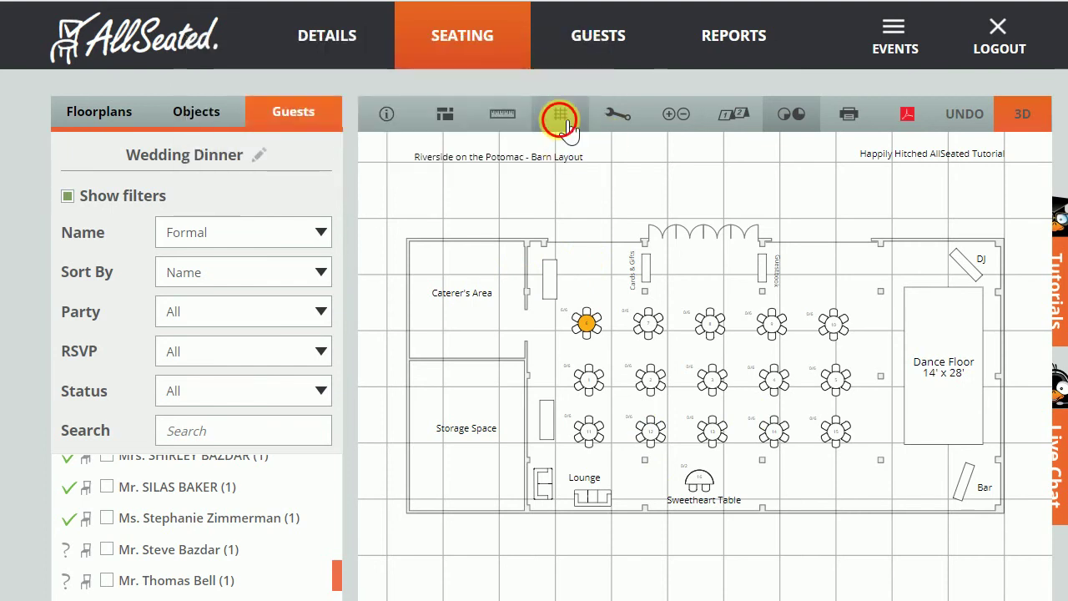
left_click(622, 116)
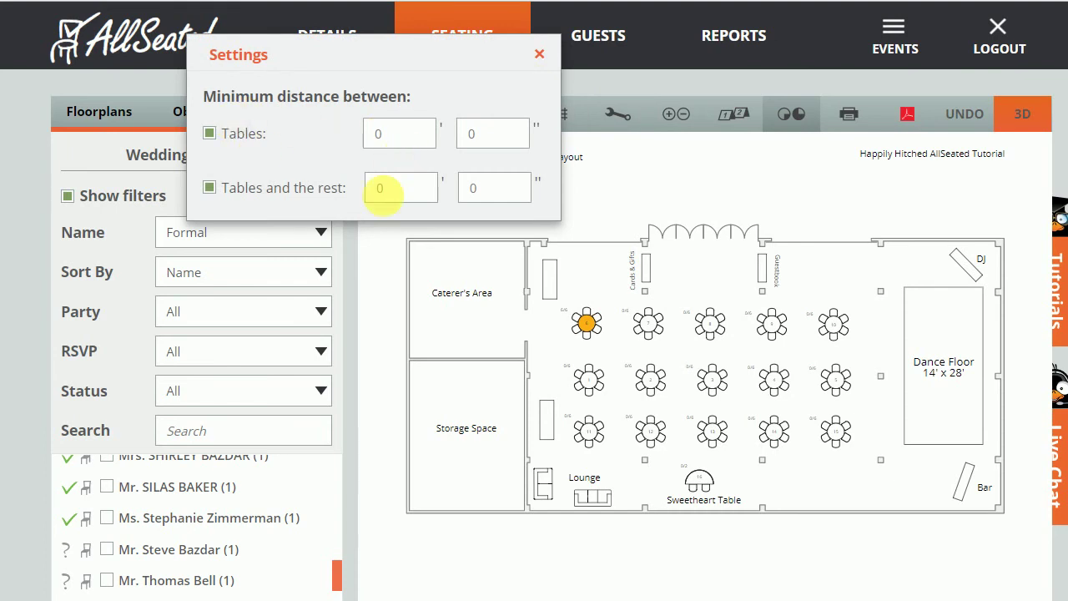
left_click(541, 56)
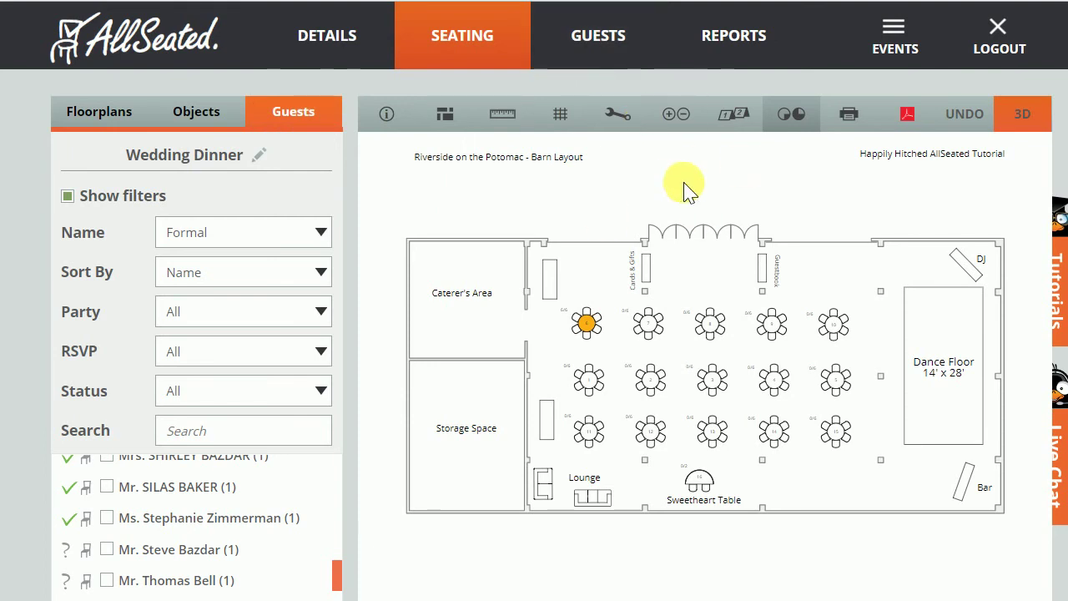
Turn on table status colours with the Empty, Still room, Full and Over seated legend.
left_click(693, 118)
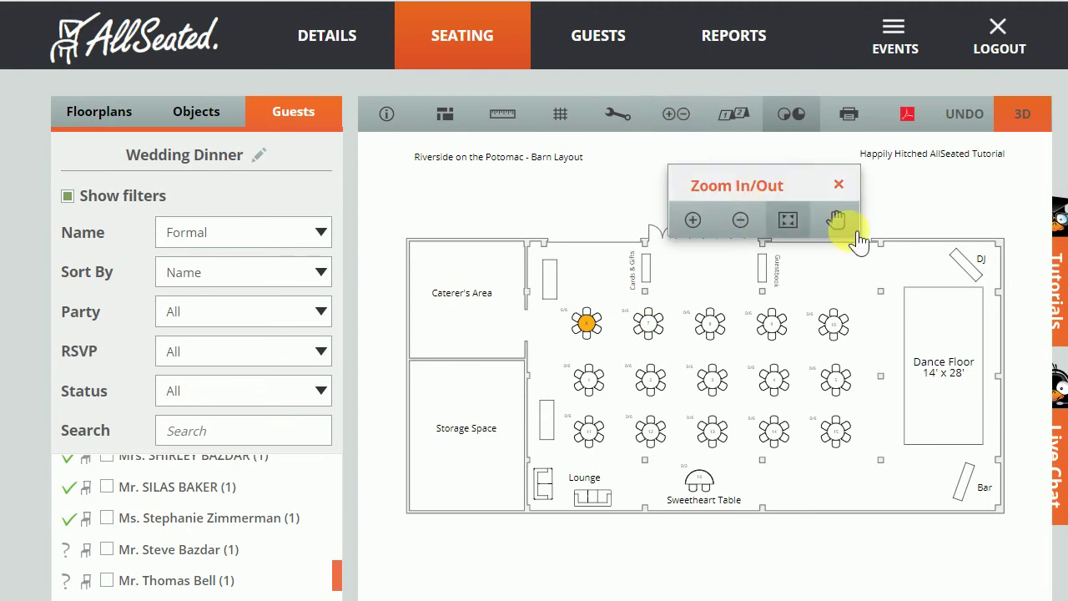
left_click(850, 184)
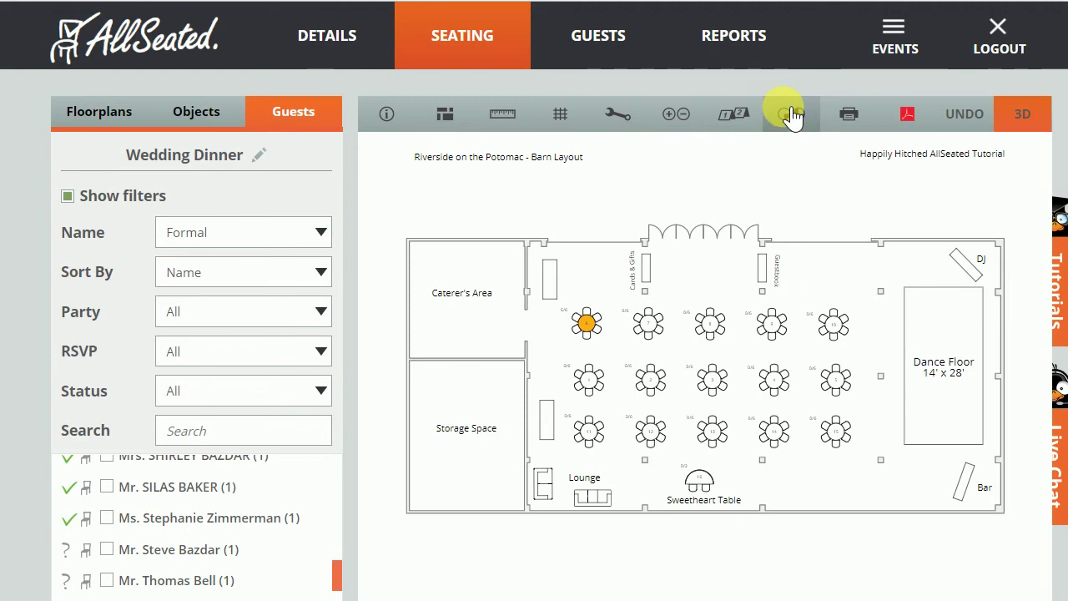
left_click(790, 115)
left_click(794, 117)
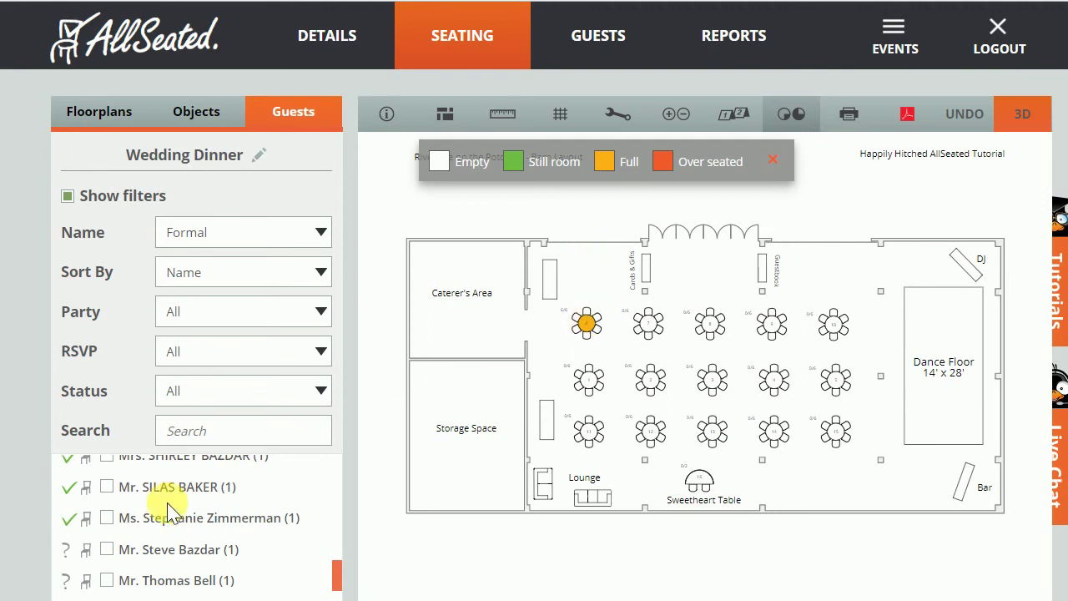
Seat one more guest at Table 6, then remove the extra guest so it shows Full.
left_click(107, 550)
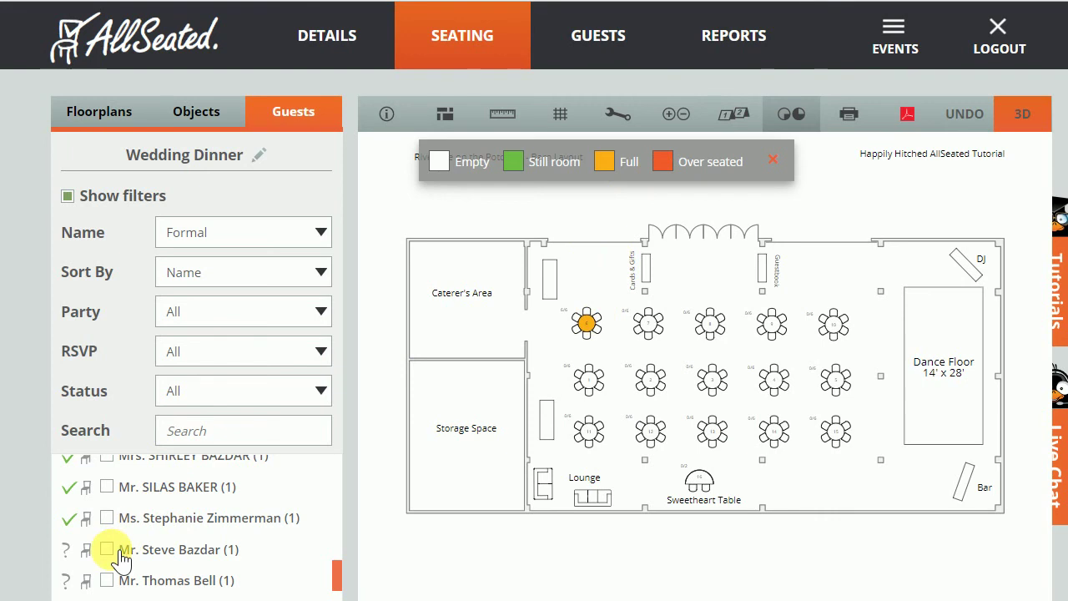
left_click(587, 326)
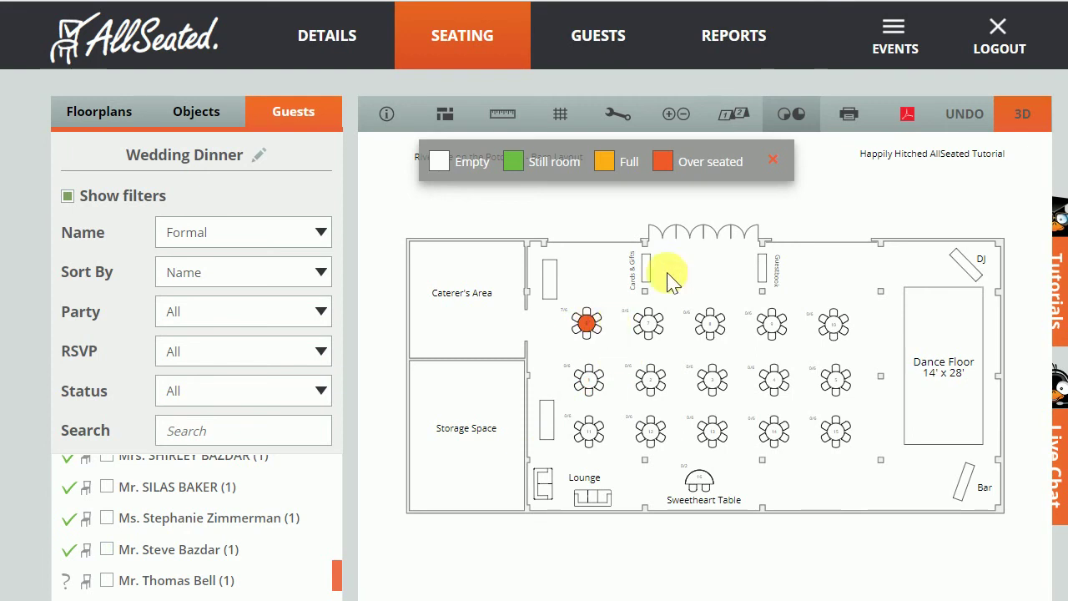
left_click(589, 326)
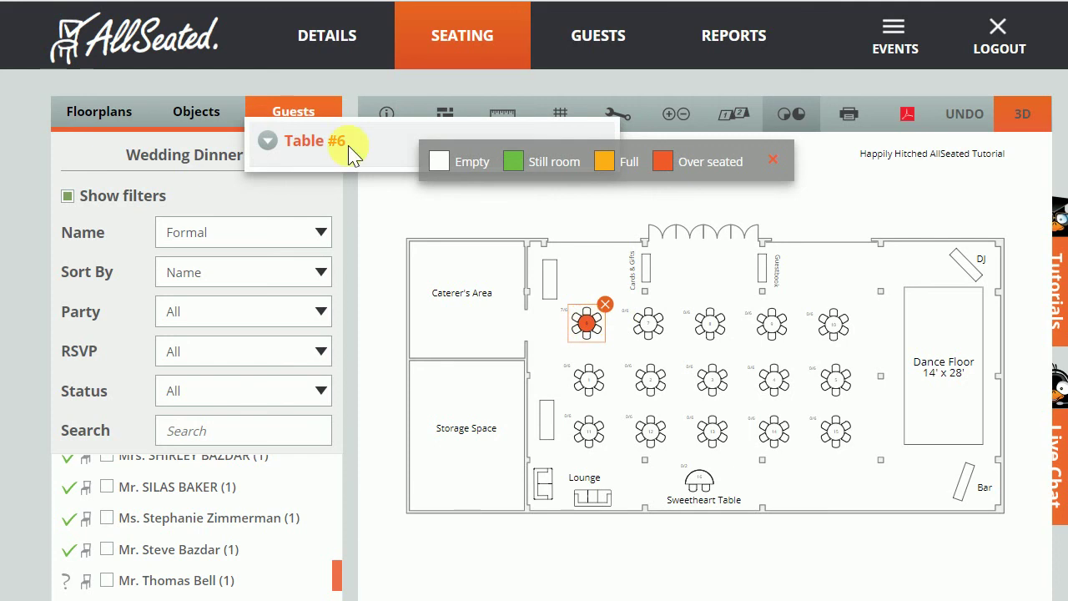
left_click(269, 142)
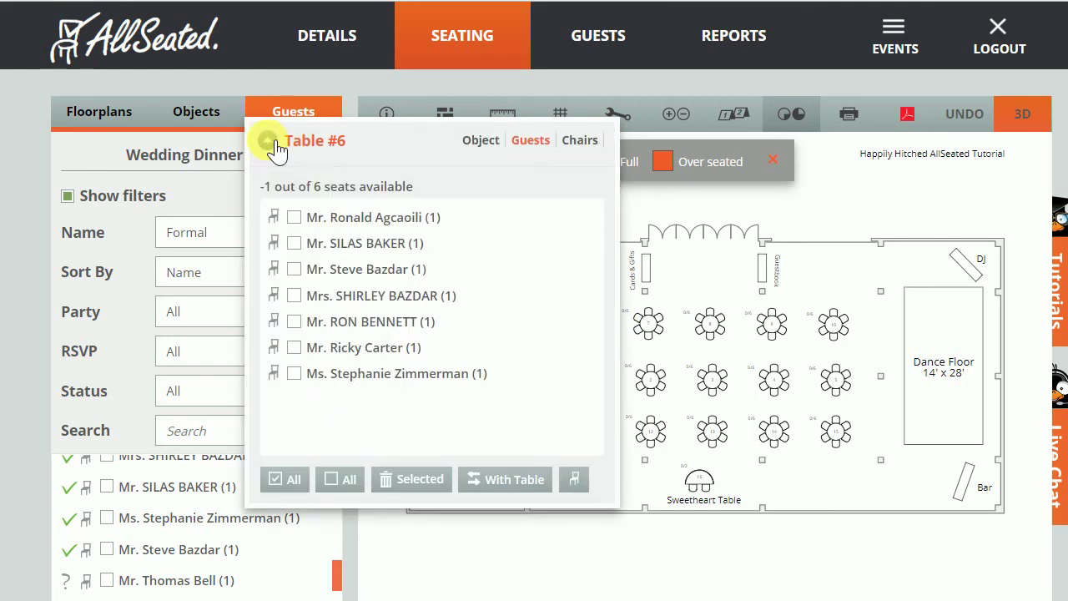
left_click(307, 374)
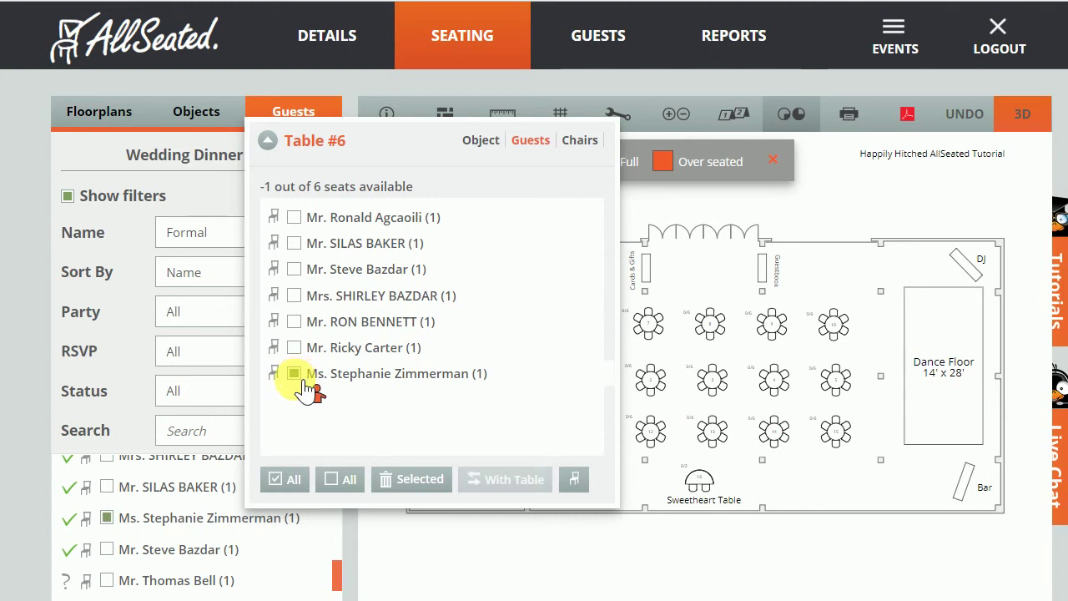
left_click(414, 486)
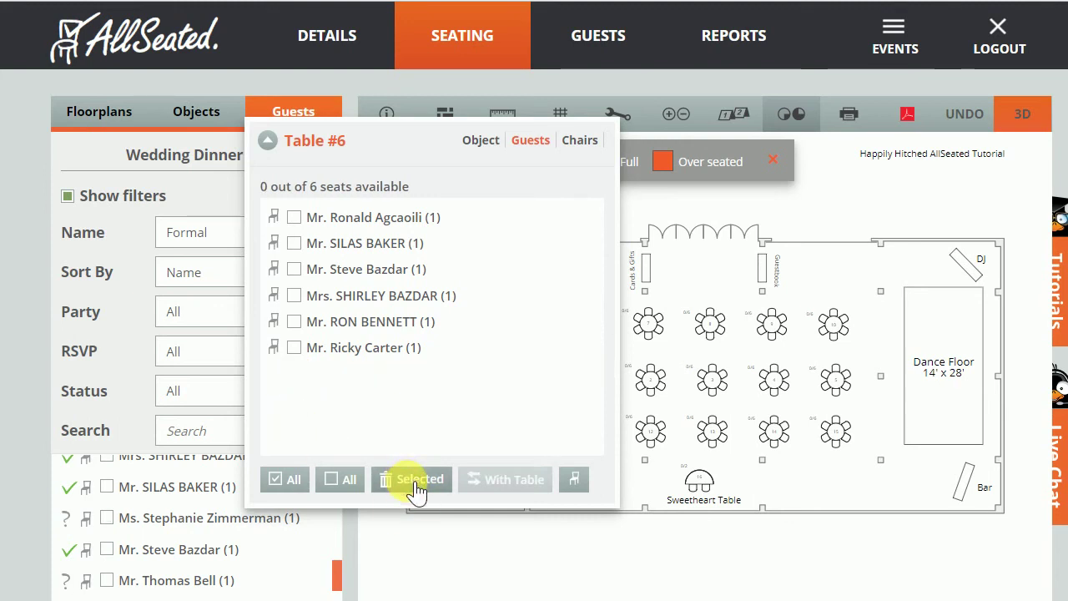
left_click(802, 225)
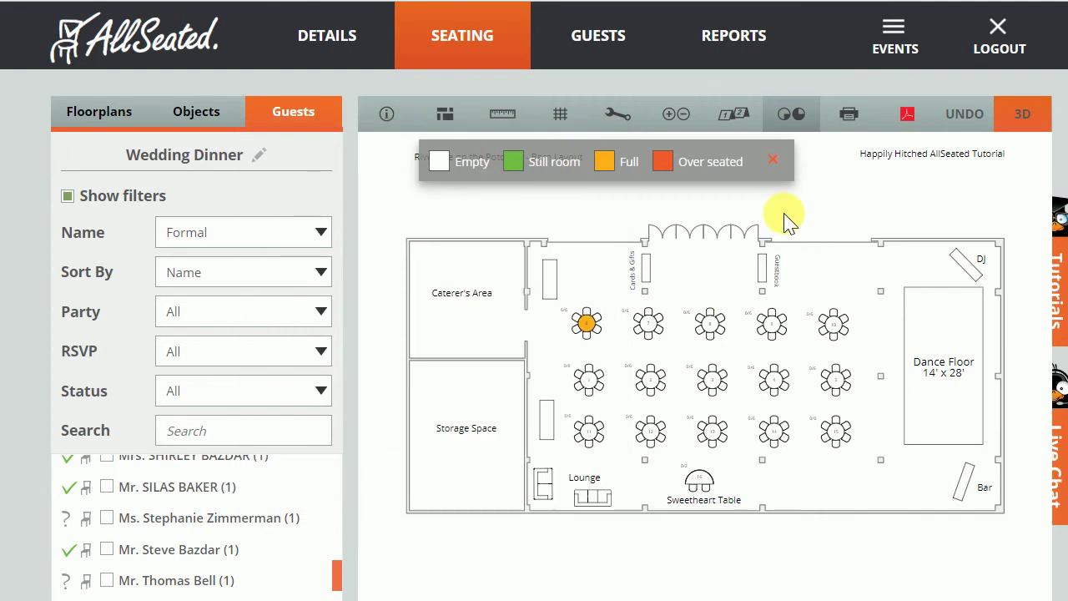
left_click(851, 117)
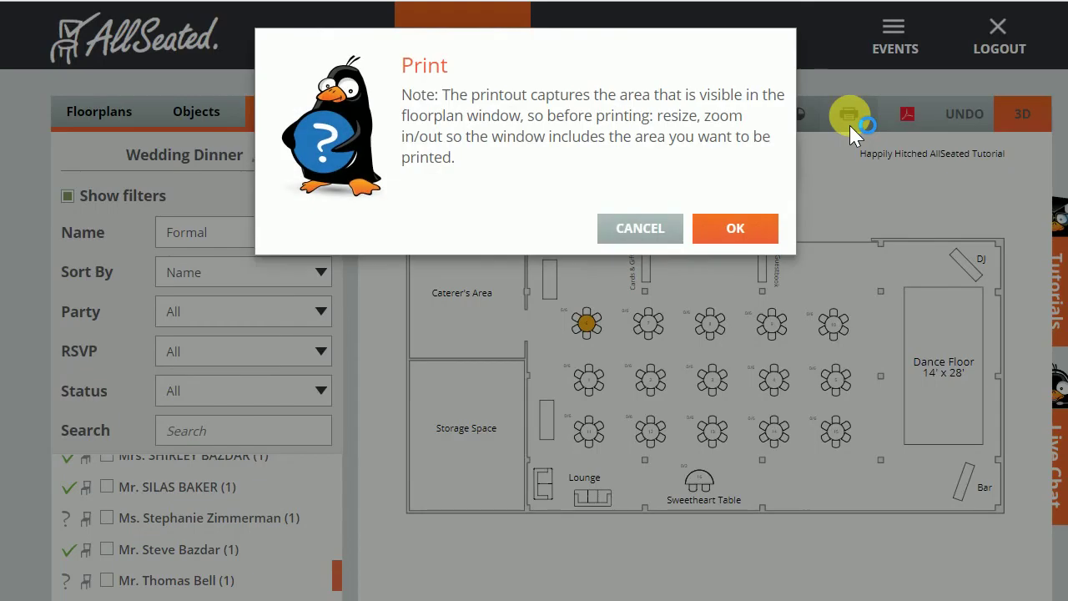
left_click(639, 228)
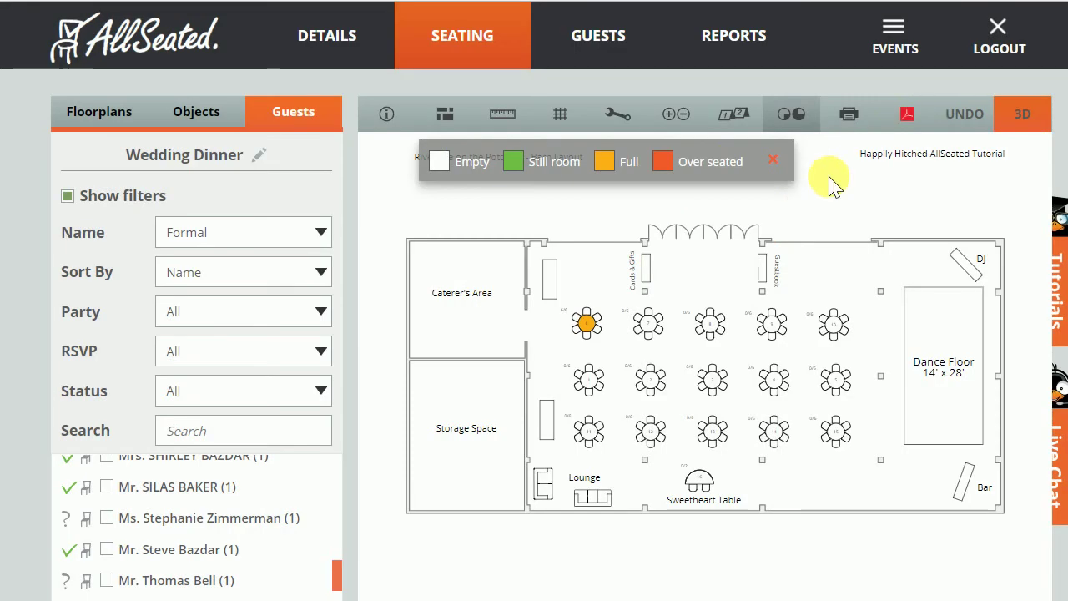
left_click(910, 116)
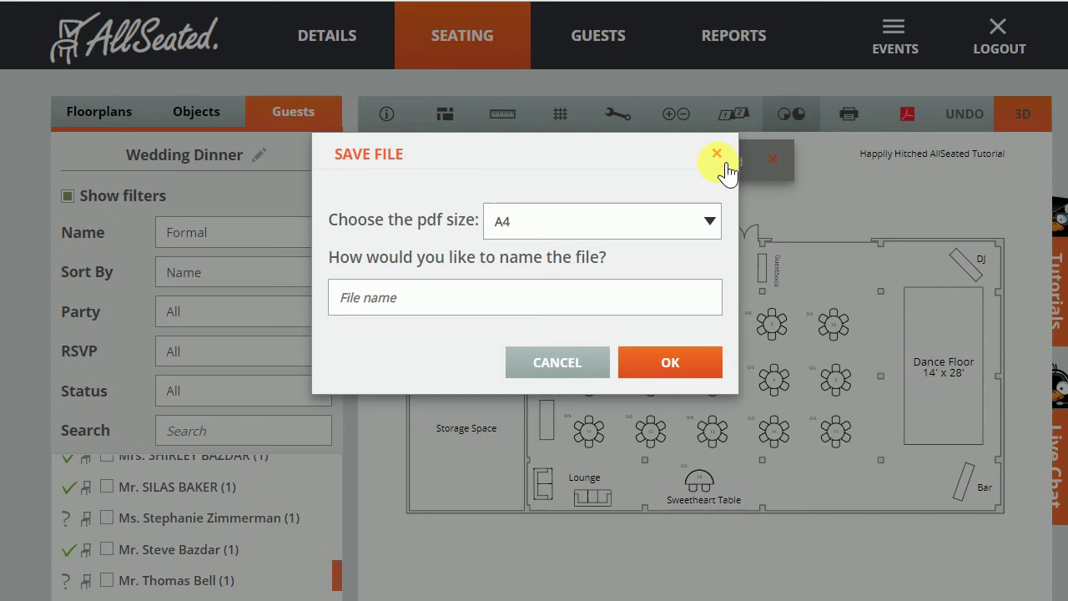
left_click(566, 367)
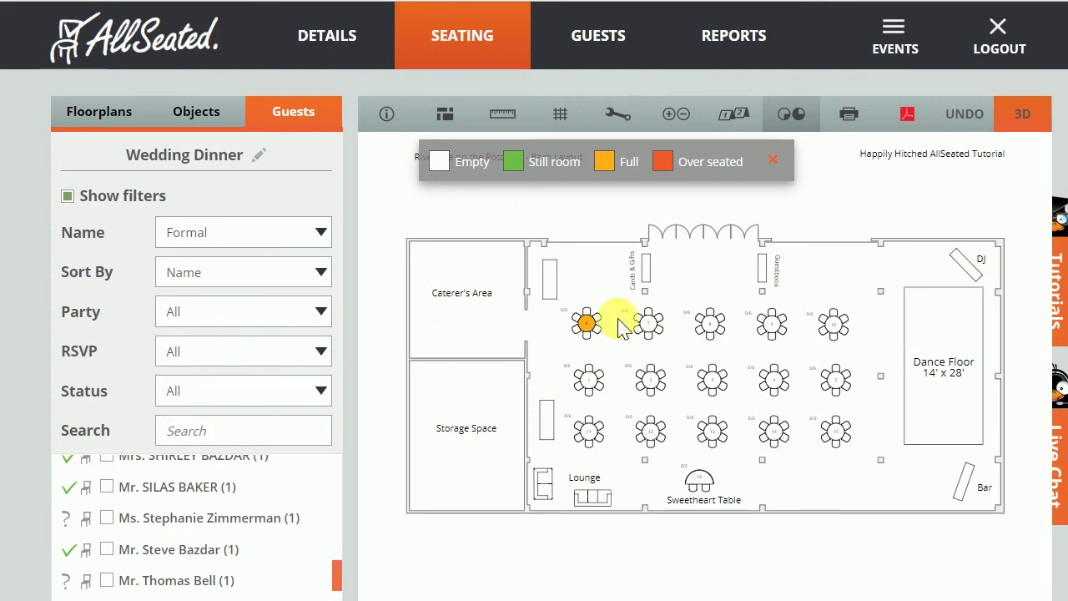
Open Table 6's chair assignment and seat the first two guests in the top and upper-right chairs.
left_click(587, 324)
left_click(589, 327)
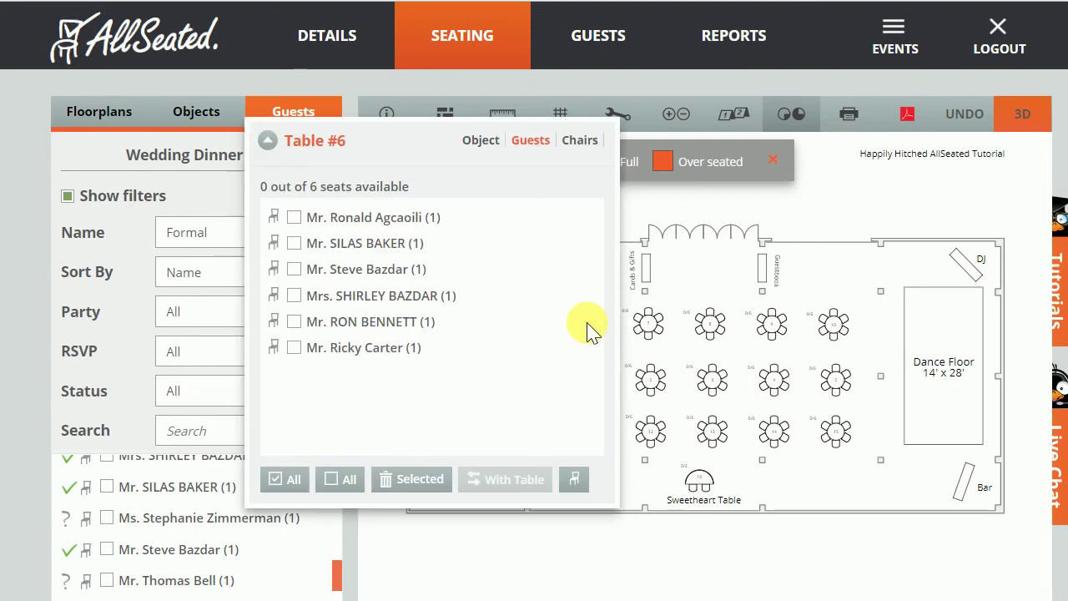
left_click(588, 489)
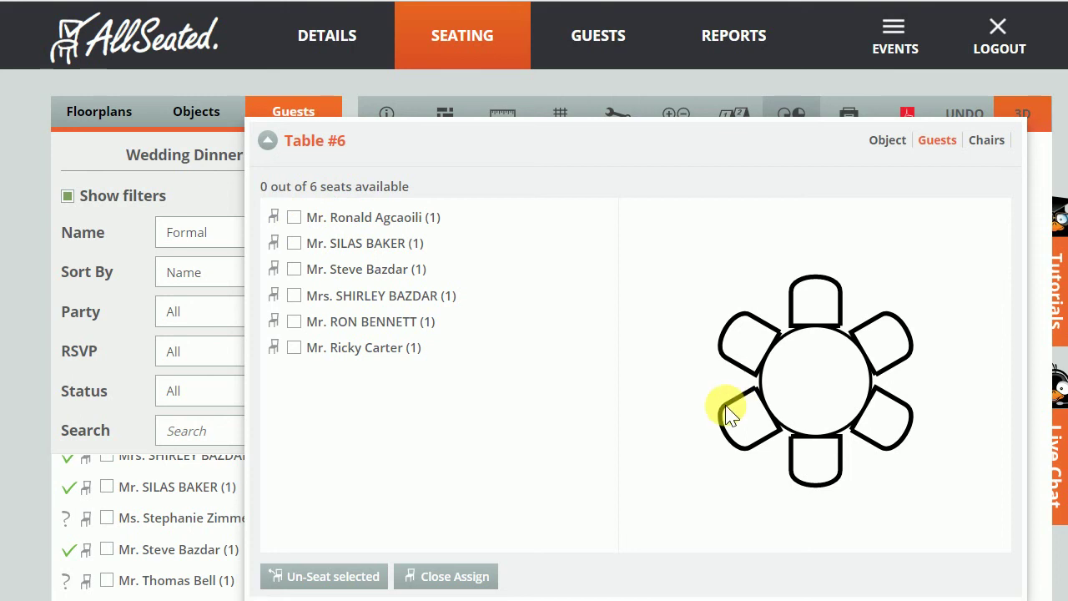
left_click(294, 218)
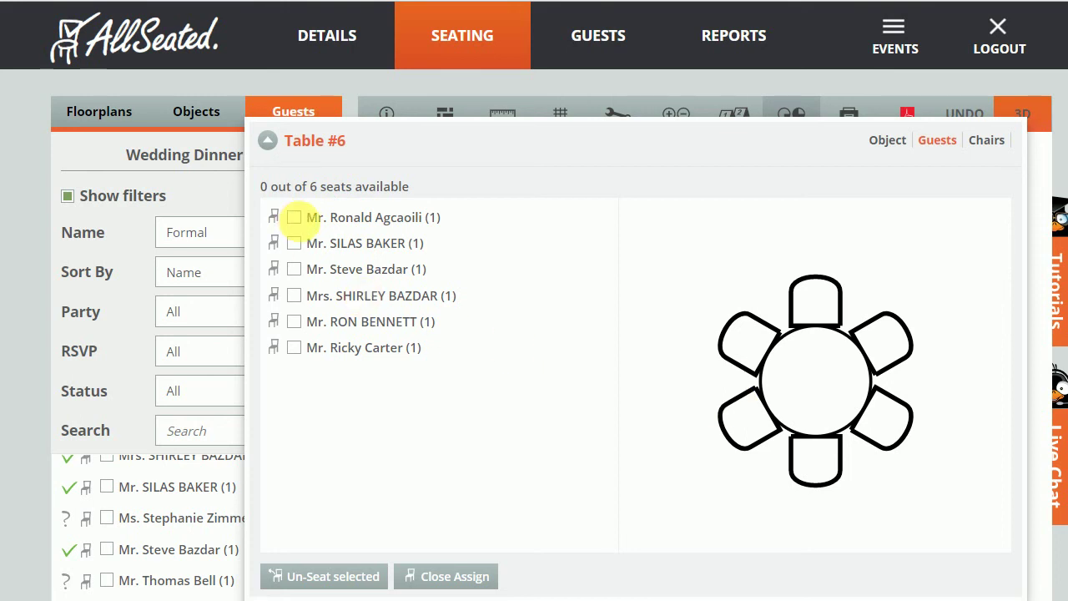
left_click(822, 307)
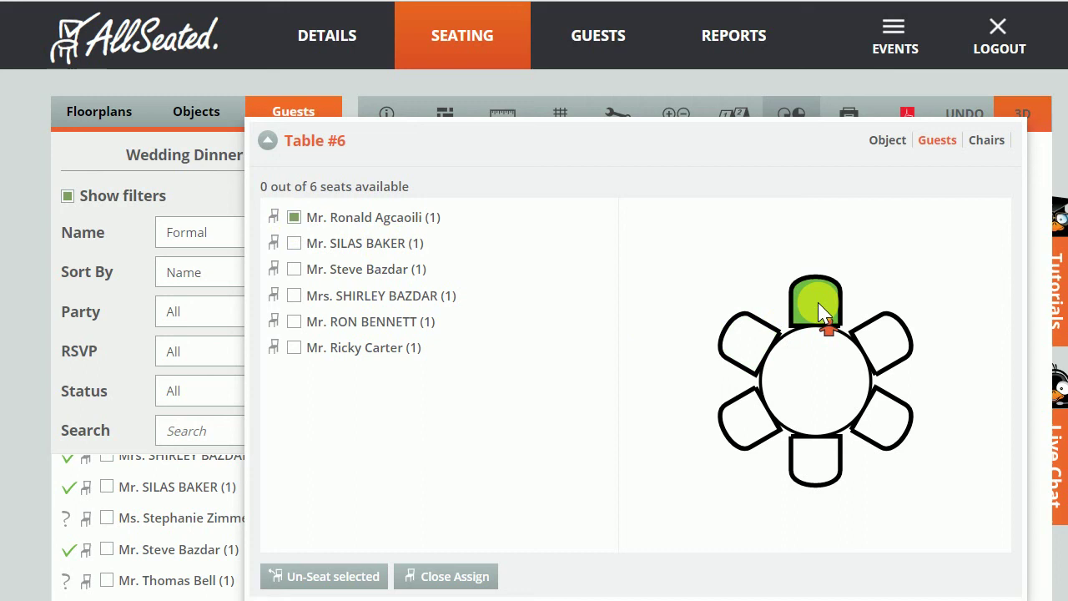
left_click(294, 244)
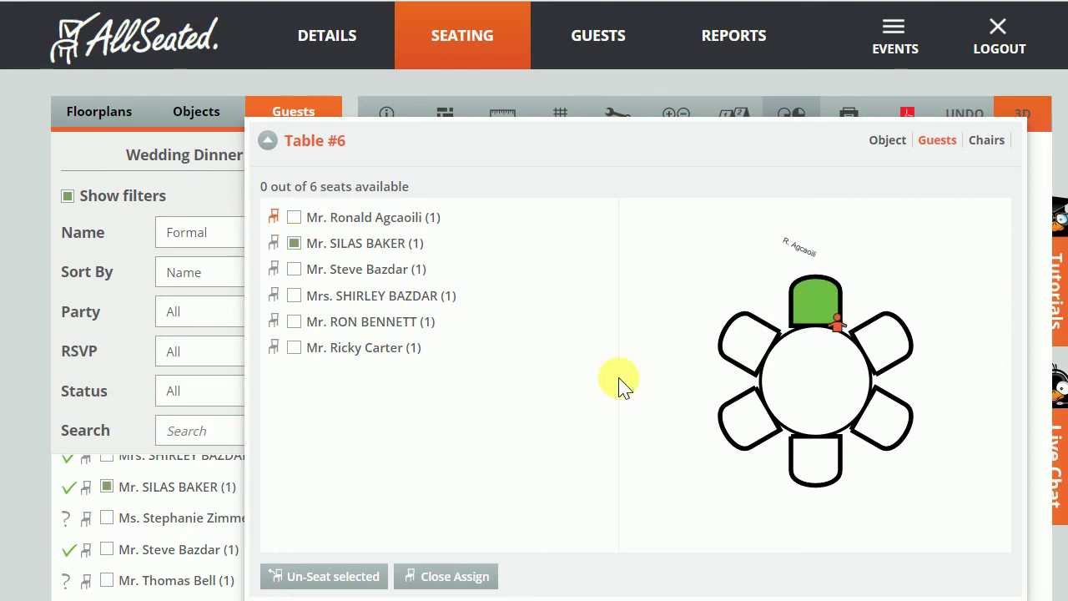
left_click(869, 352)
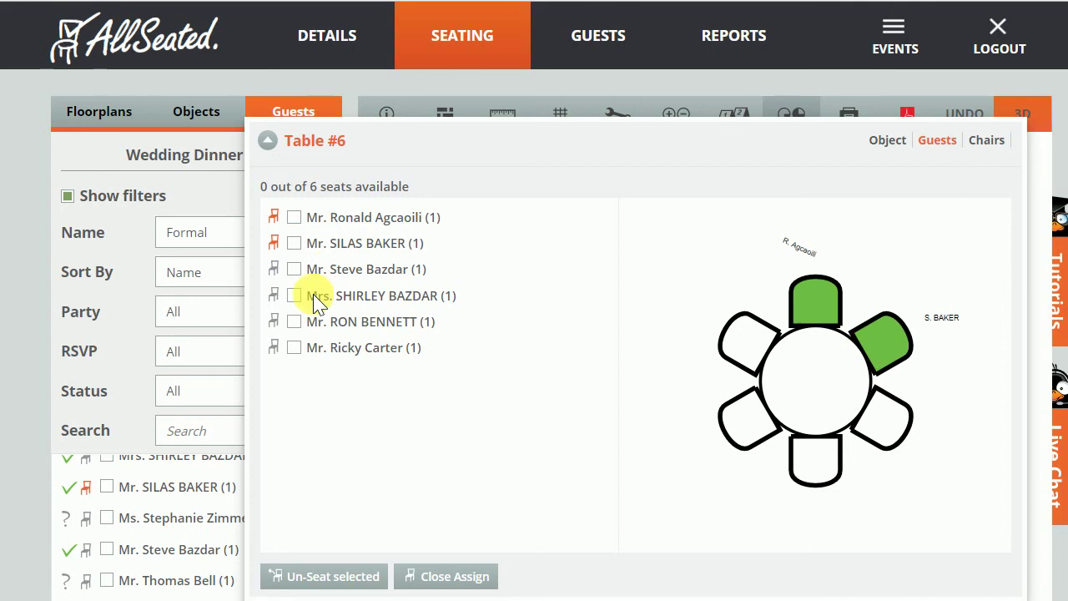
Place the remaining guests in the lower-right, upper-left and bottom chairs, then close assignment.
left_click(310, 272)
left_click(890, 441)
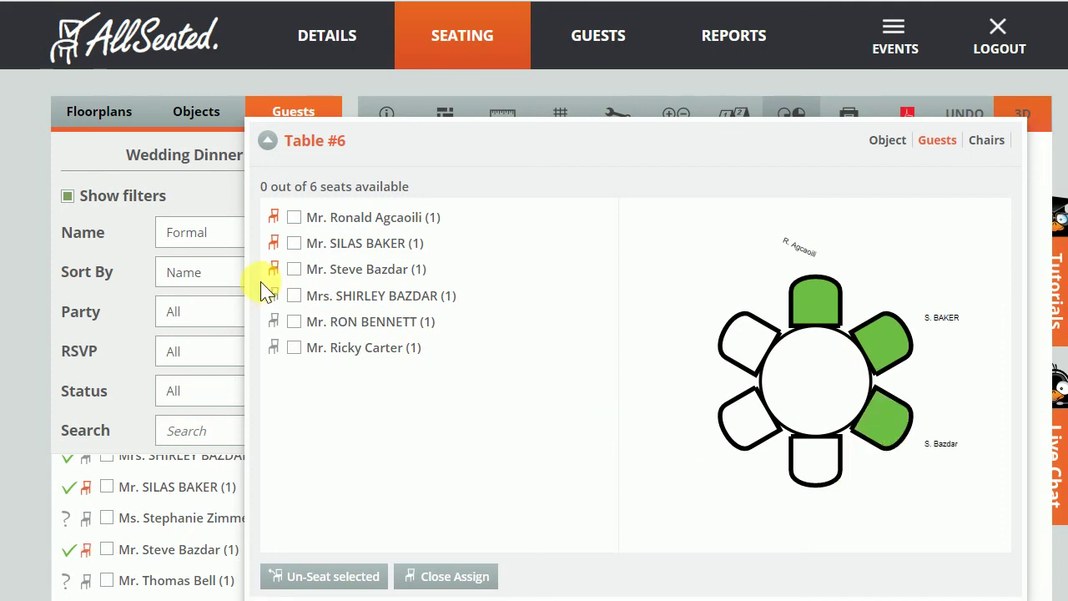
left_click(736, 342)
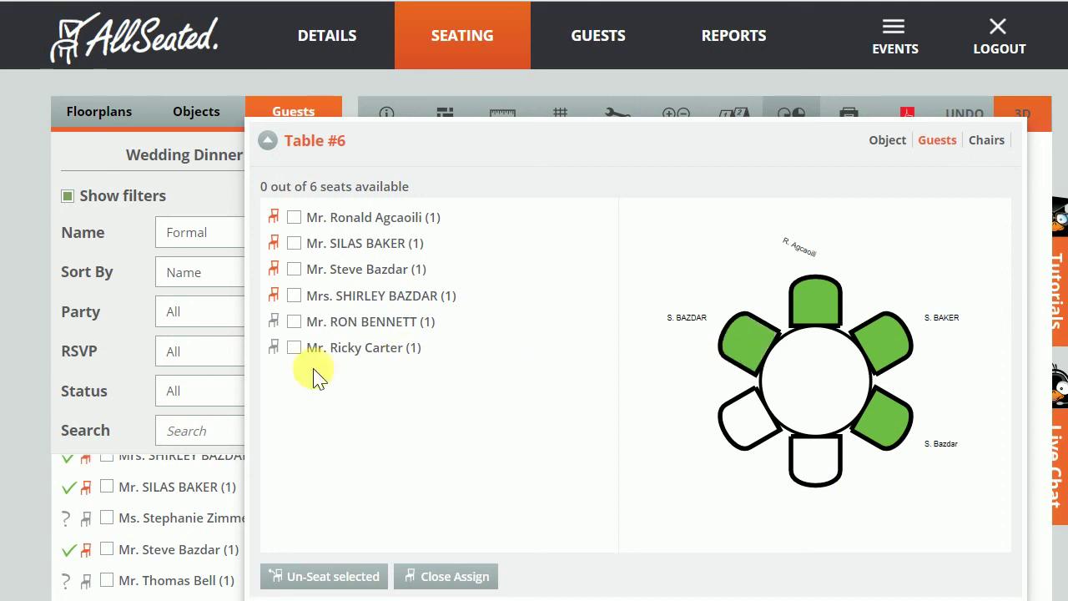
left_click(304, 324)
left_click(294, 347)
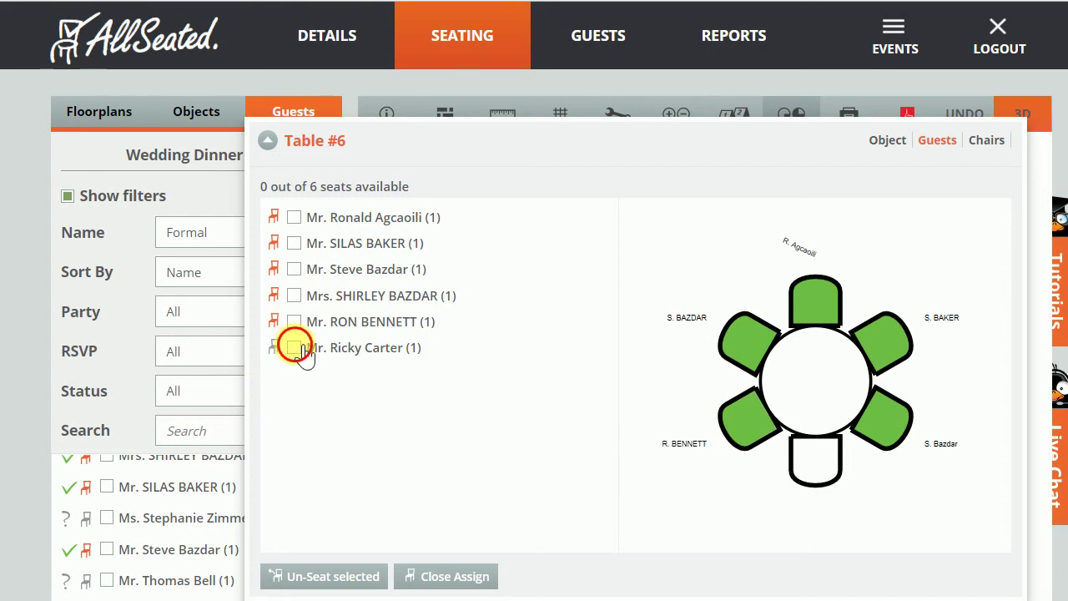
left_click(808, 476)
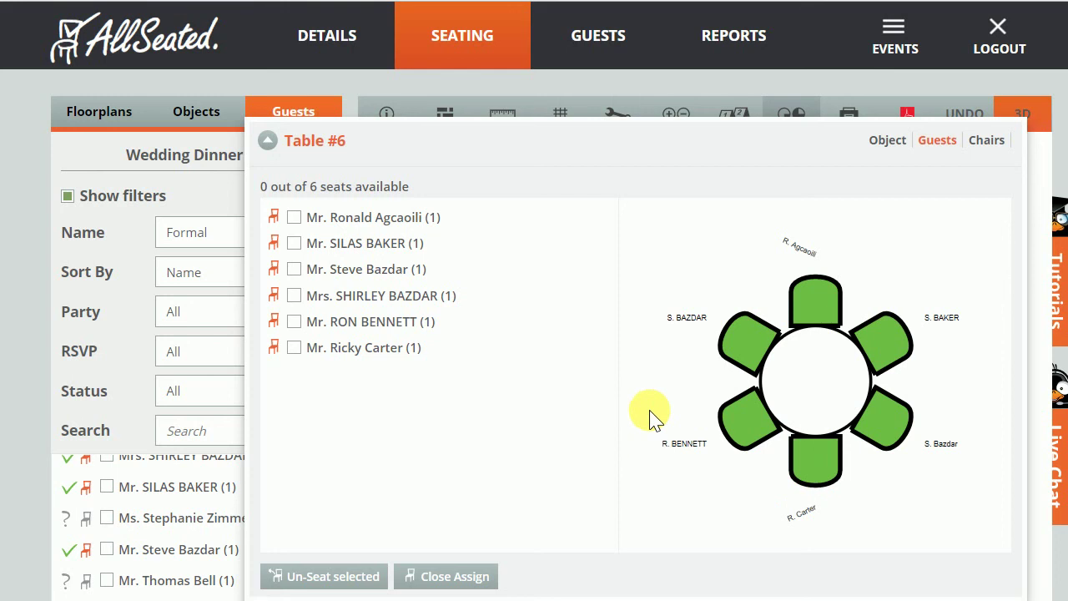
left_click(446, 578)
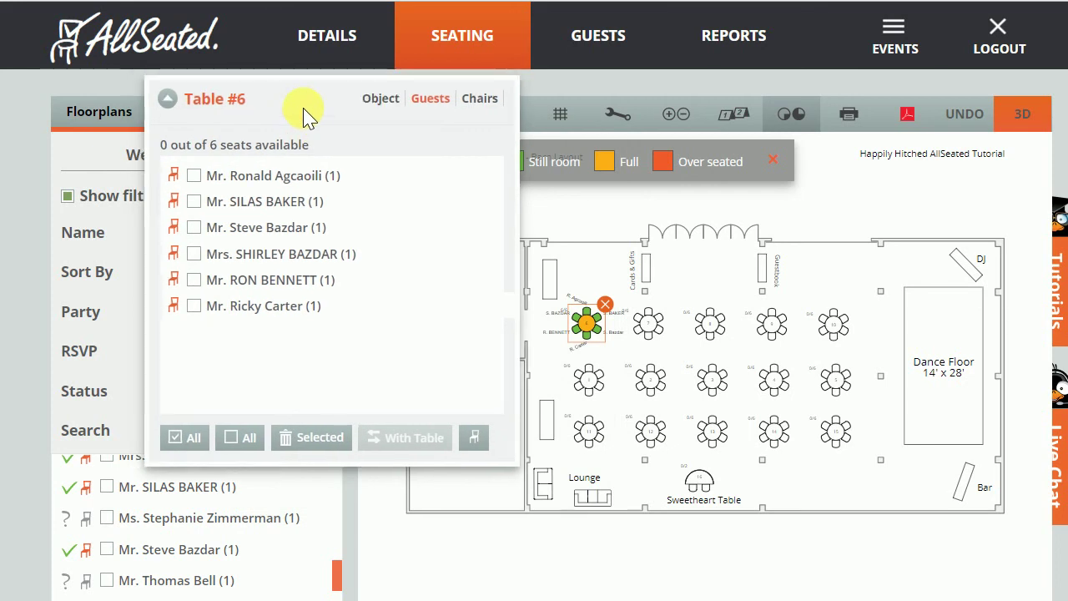
Swap Table #6's seated guests onto Table 1 using the With Table option.
left_click_drag(306, 112, 315, 124)
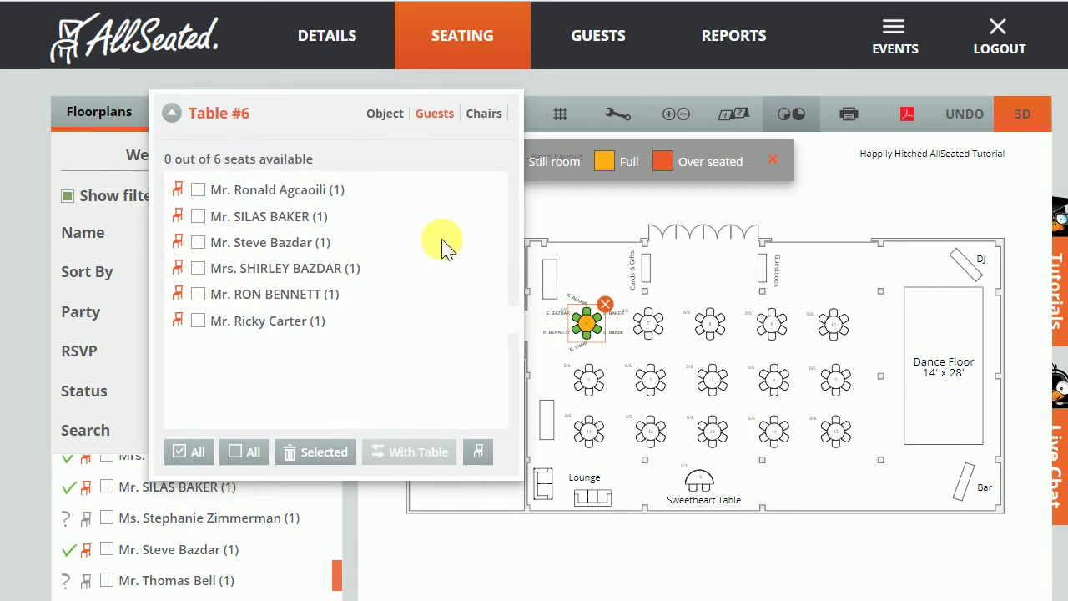
left_click(590, 334)
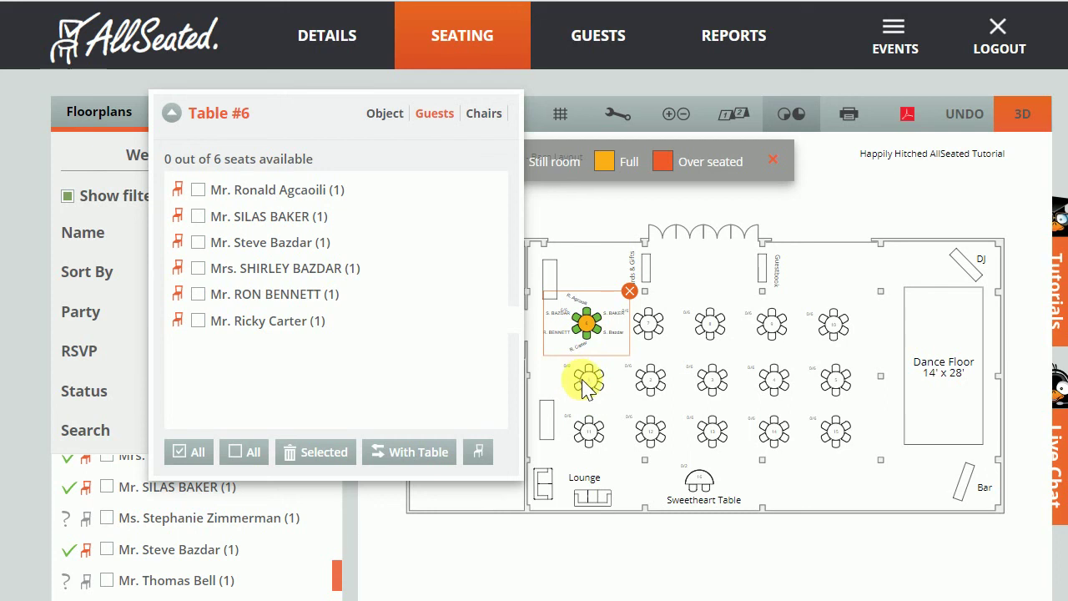
left_click(420, 451)
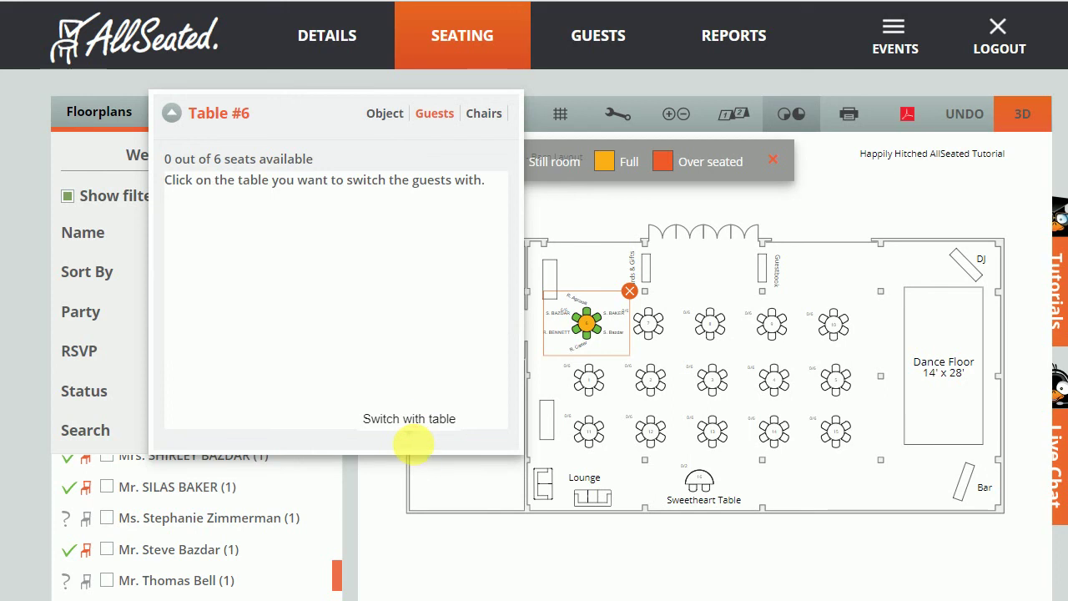
left_click(587, 380)
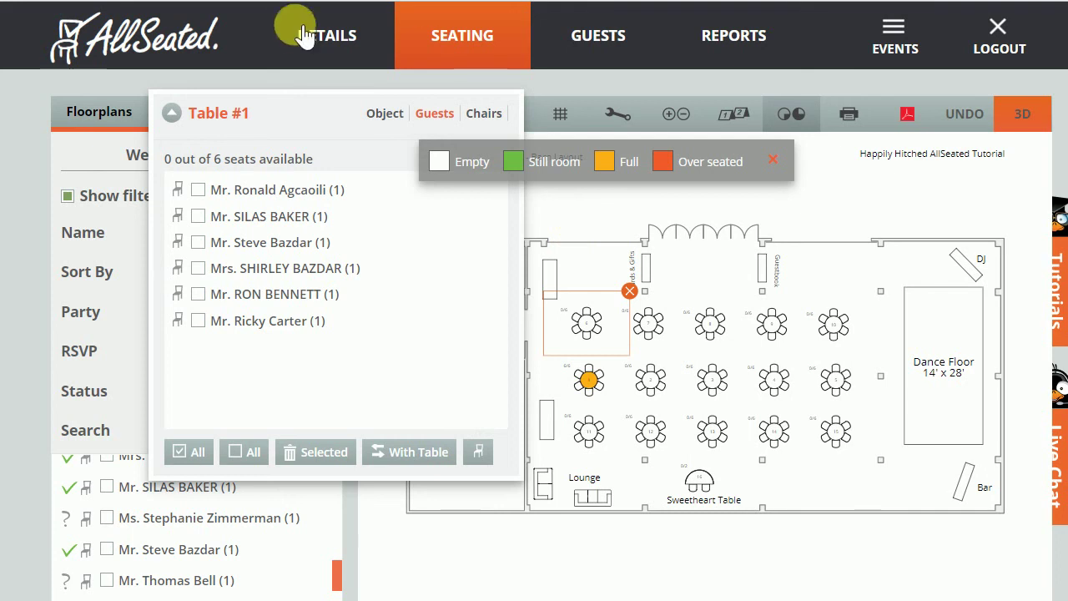
On the event's details page, start adding a vendor of type Other.
left_click(332, 37)
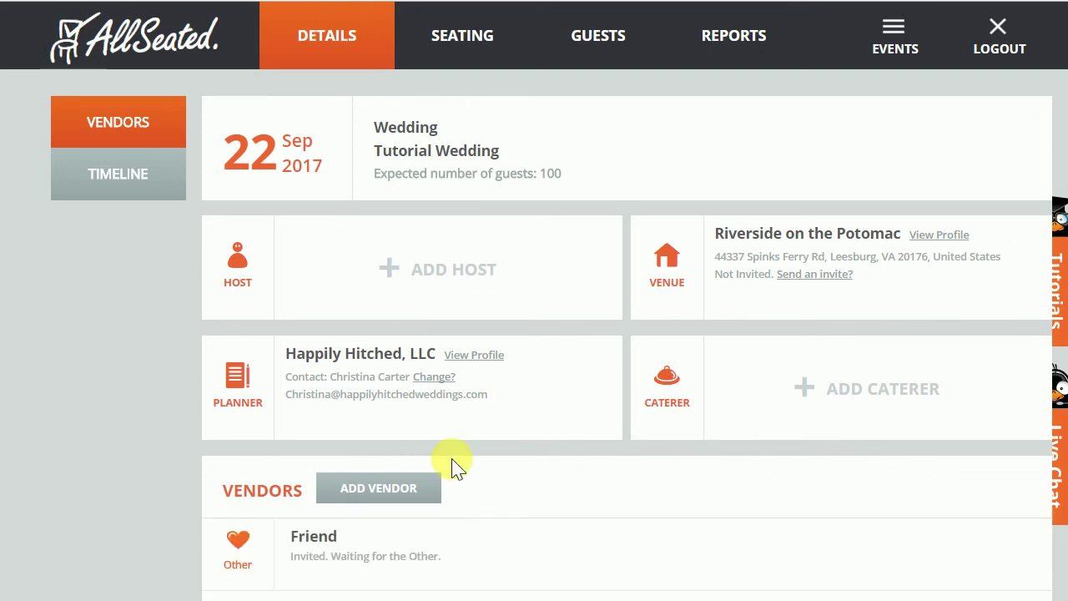
left_click(421, 493)
mouse_move(423, 487)
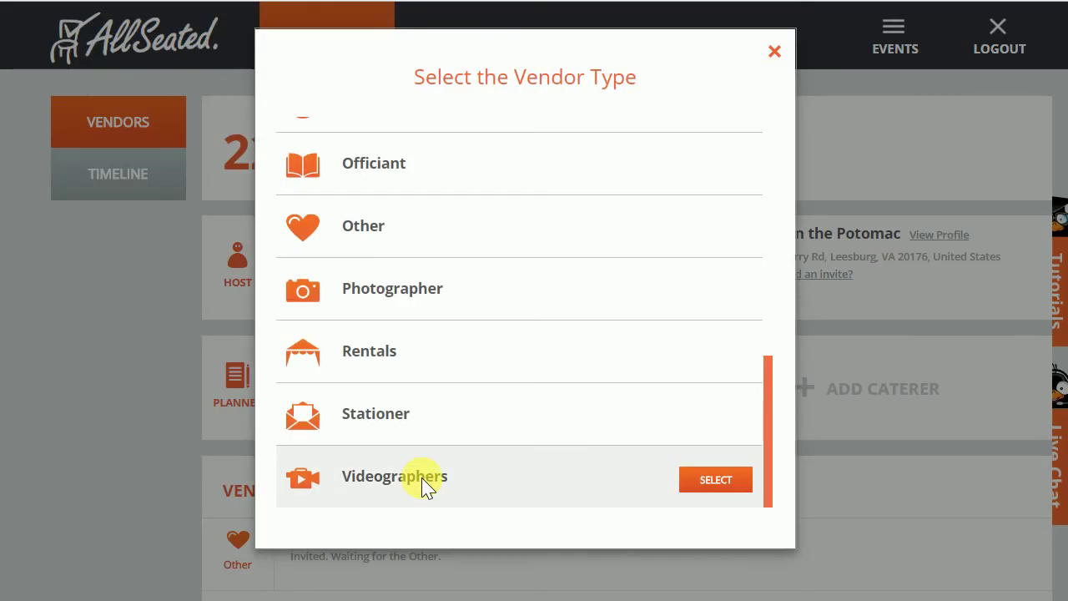
mouse_move(367, 232)
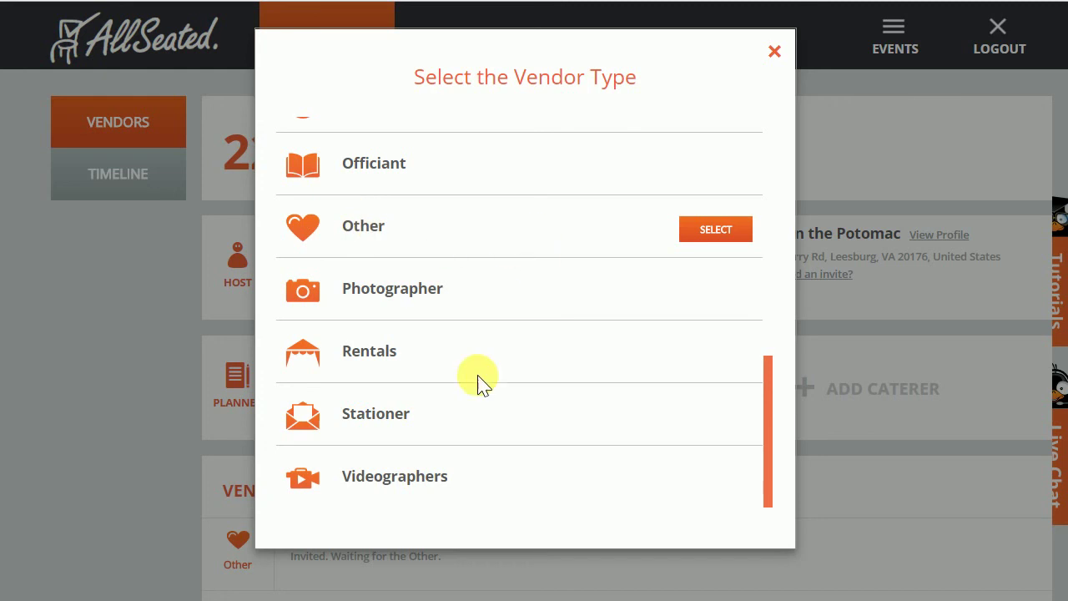
left_click(716, 230)
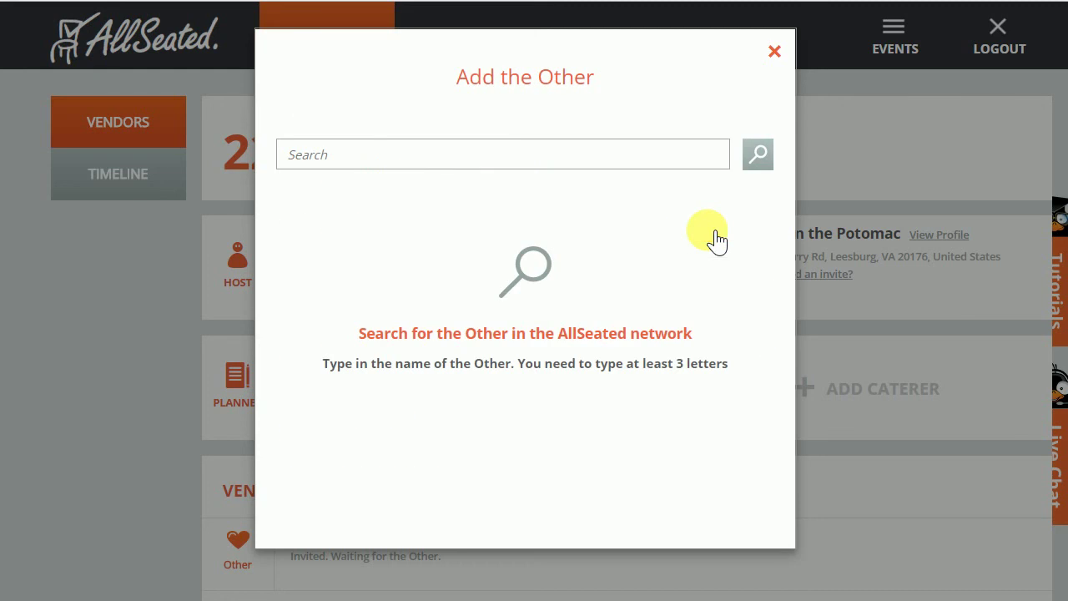
Search the vendor network for the planner's e-mail, then choose to invite a new vendor.
left_click(501, 157)
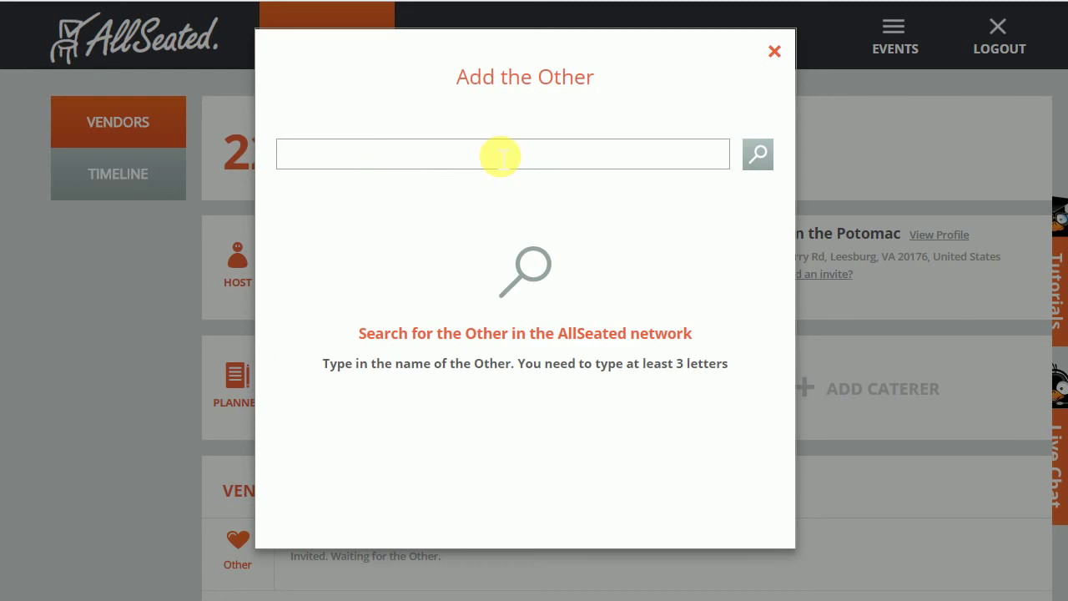
type("christina")
key("BackSpace")
key("BackSpace")
key("BackSpace")
key("BackSpace")
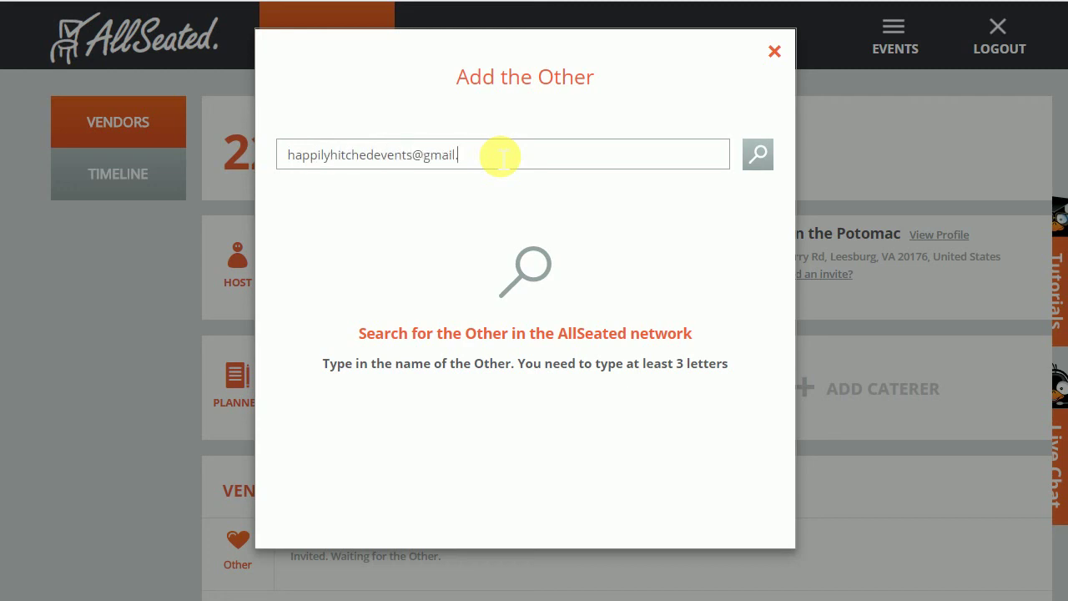
key("Return")
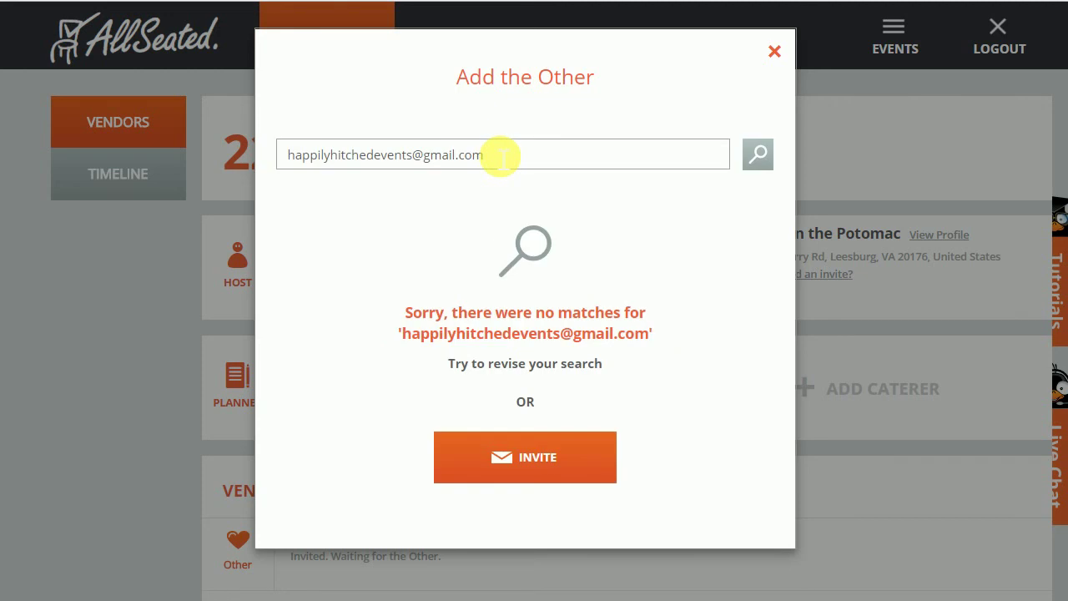
left_click(566, 468)
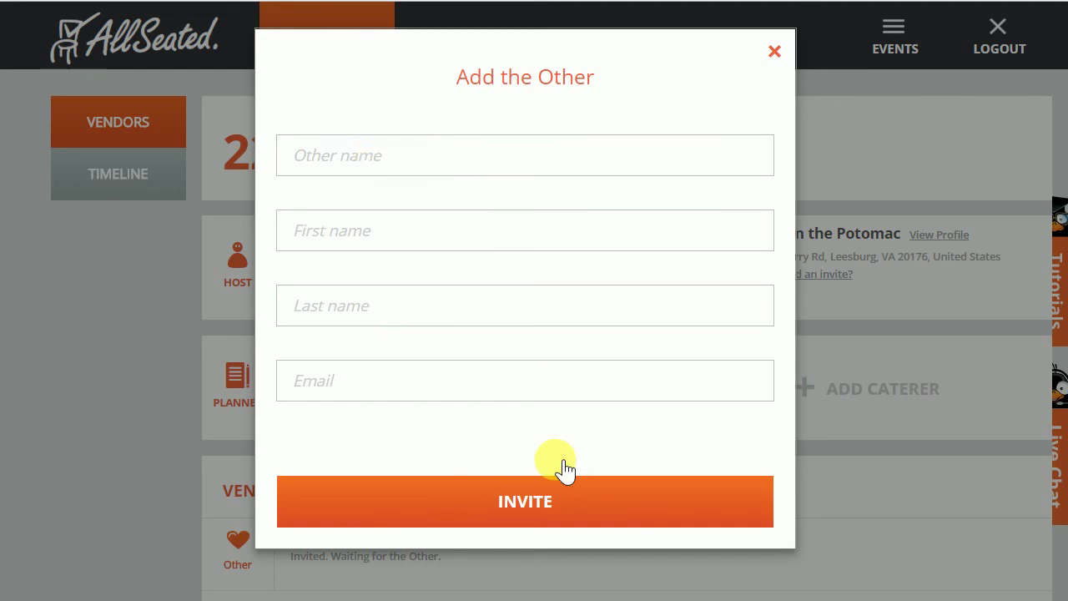
Enter 'Happily Hitched' as the vendor name, plus the contact's first name, last name and e-mail.
left_click(372, 166)
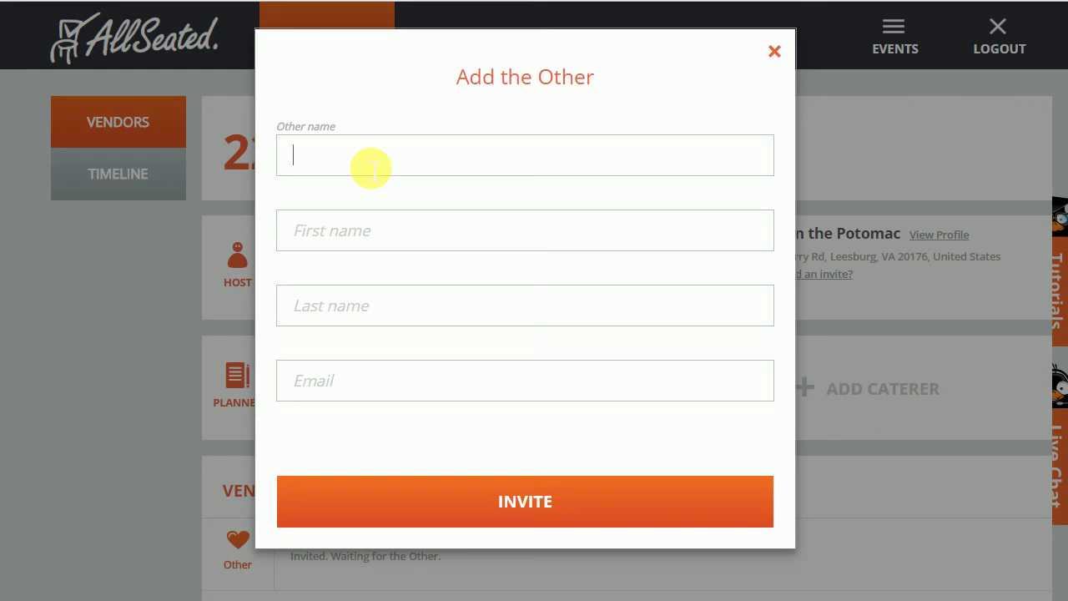
type("Happily Hitched")
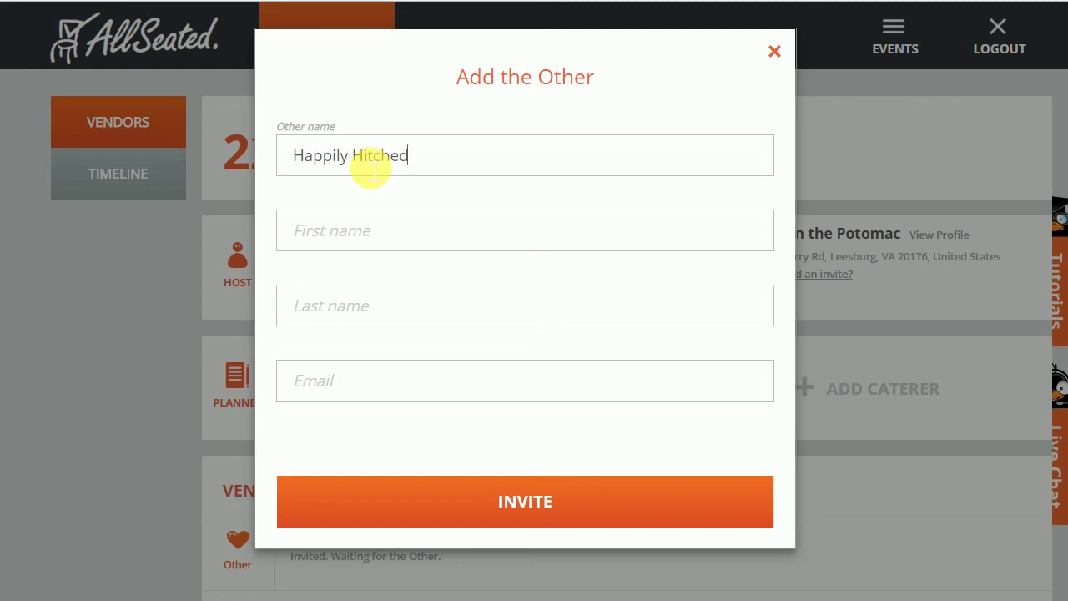
key("Tab")
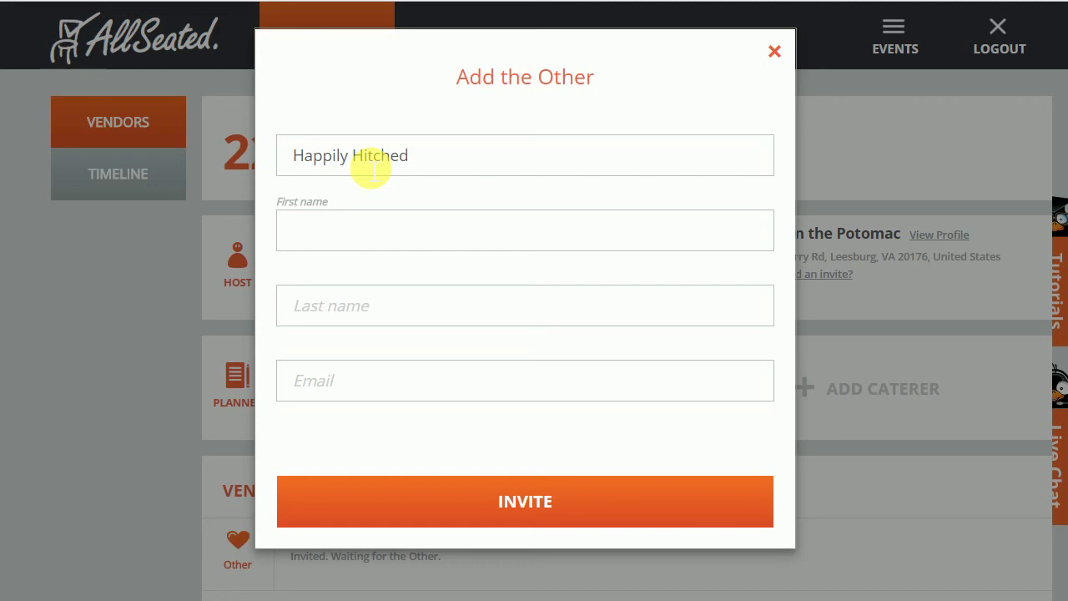
key("Tab")
key("Tab")
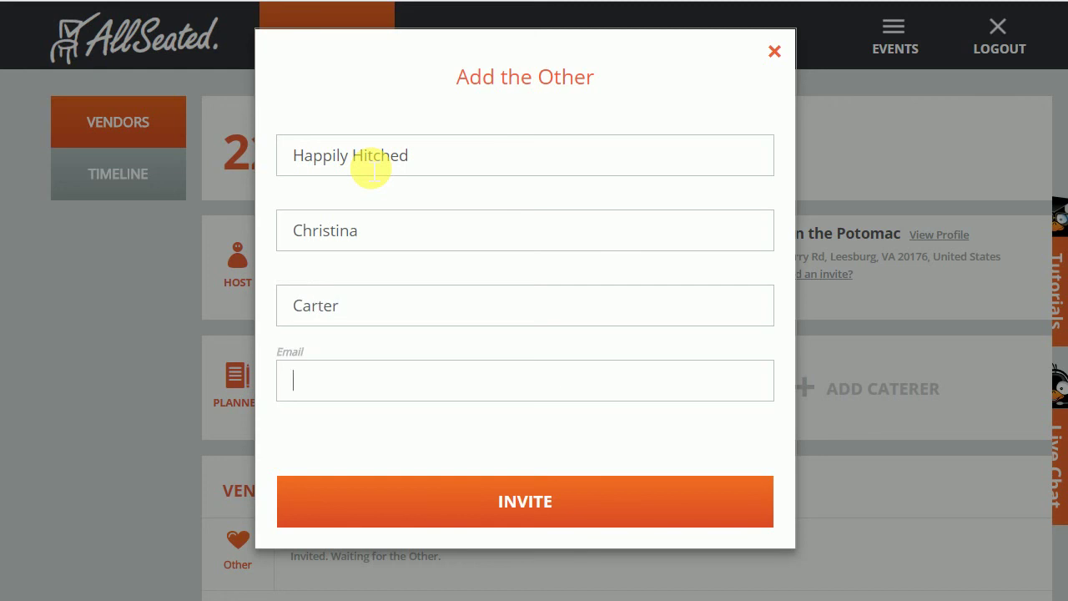
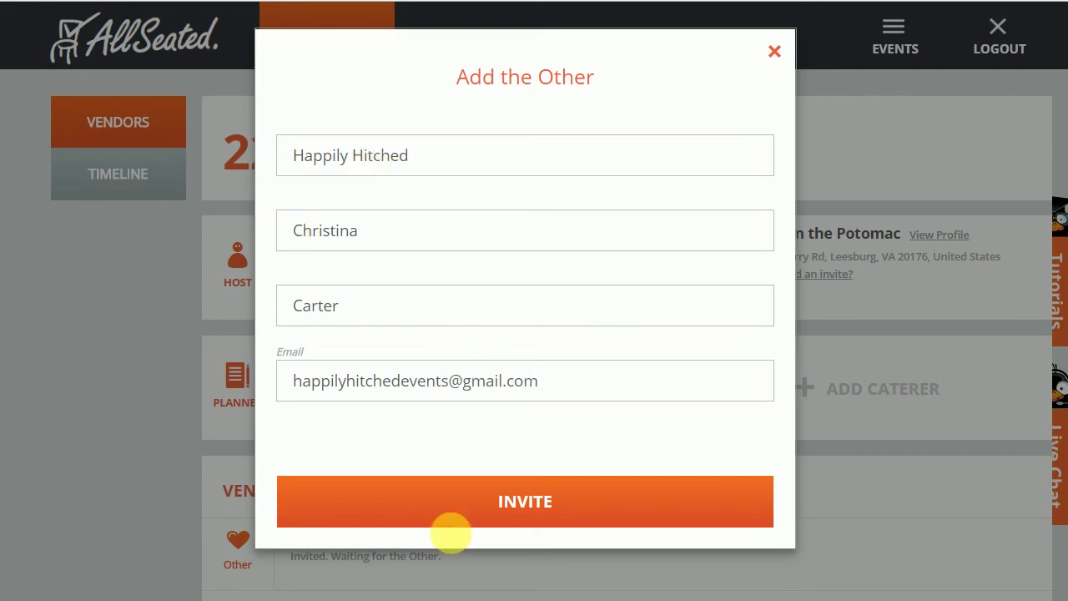
Turn off all permissions except View reports and send the vendor invitation.
left_click(455, 520)
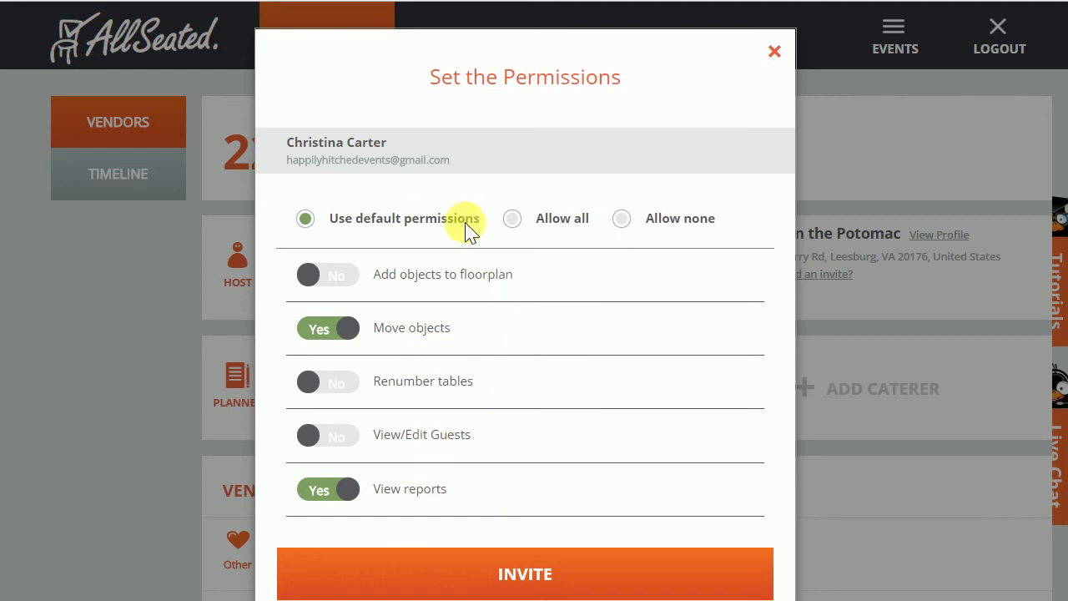
left_click(344, 275)
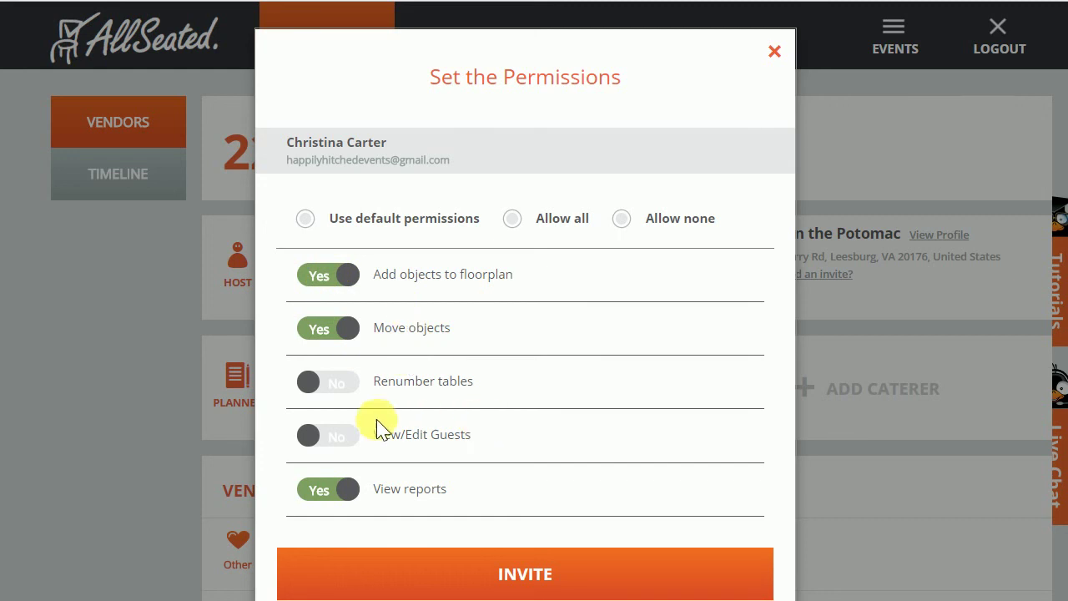
left_click(336, 441)
left_click(334, 381)
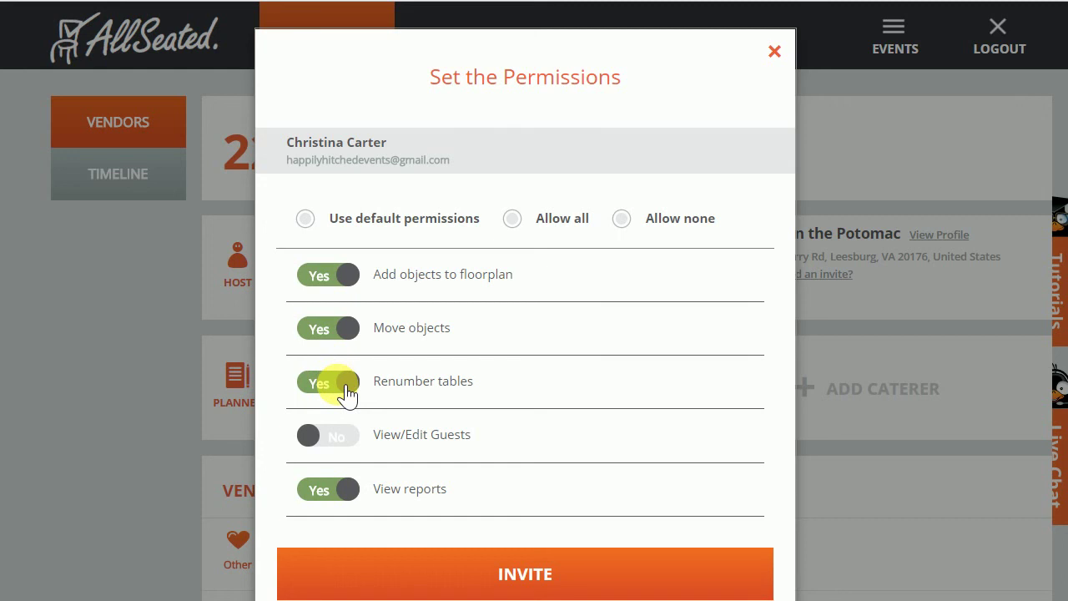
left_click(338, 292)
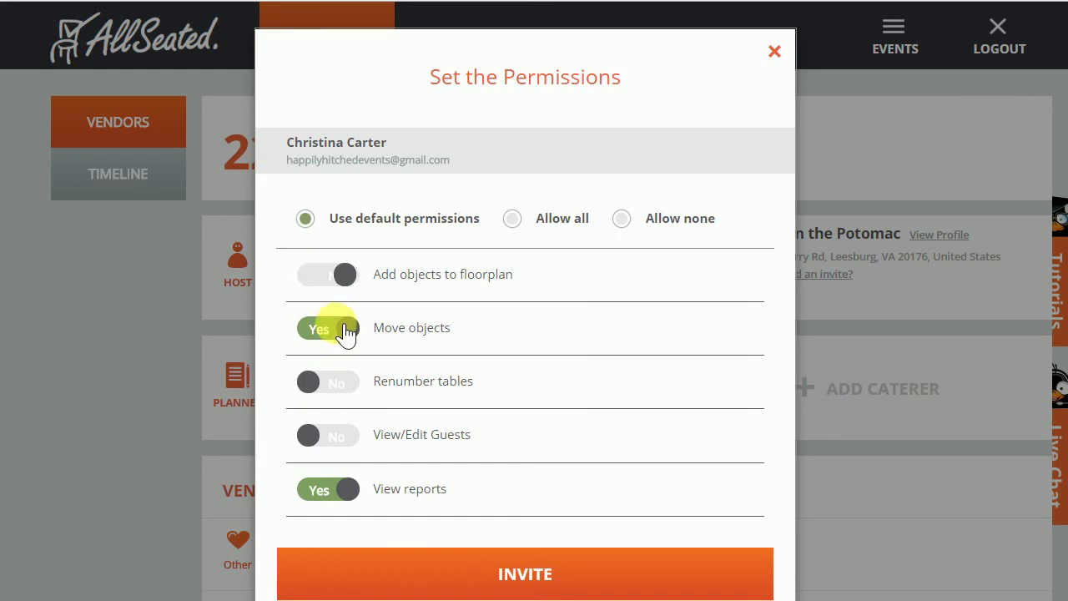
left_click(347, 334)
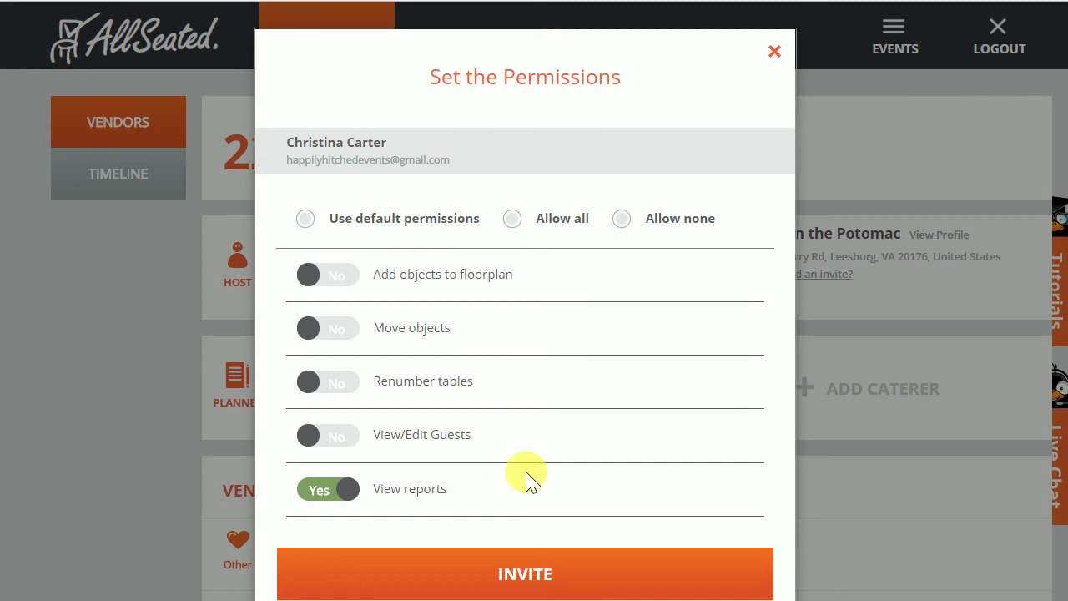
left_click(575, 576)
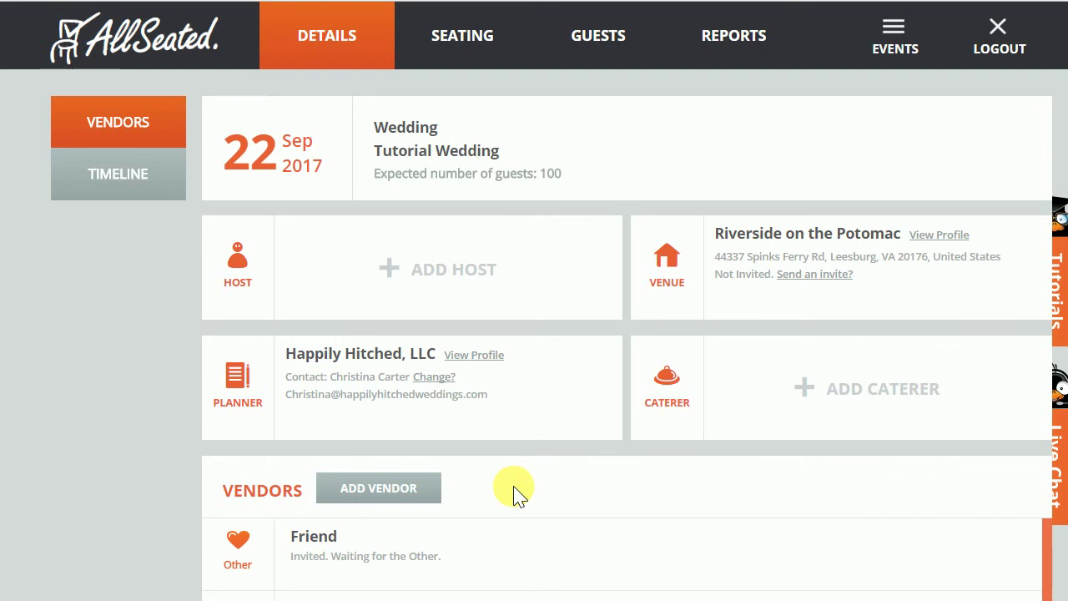
left_click(399, 491)
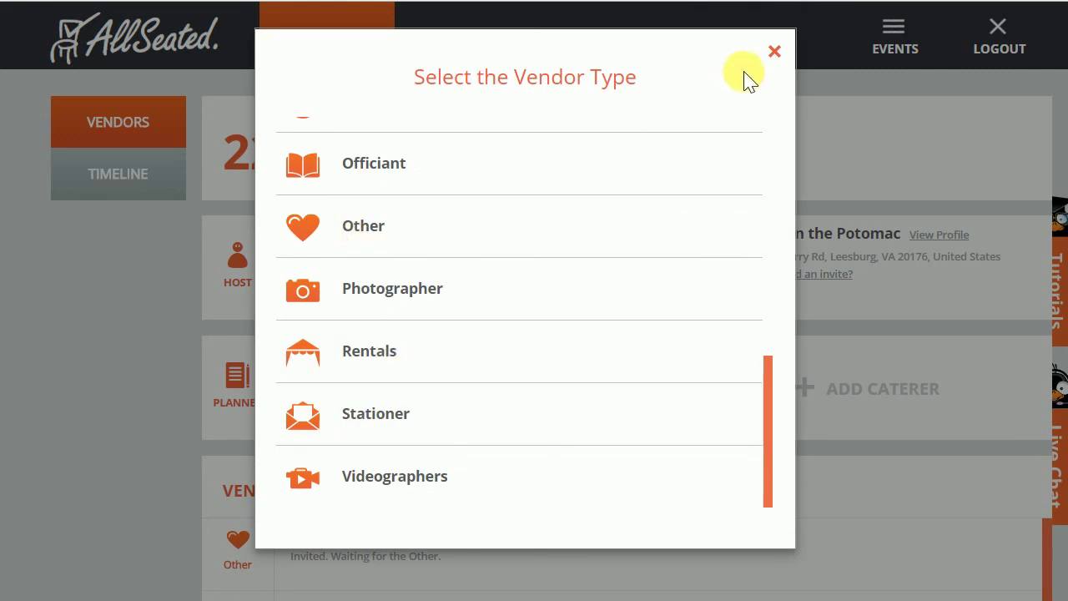
scroll(573, 366, "up", 6)
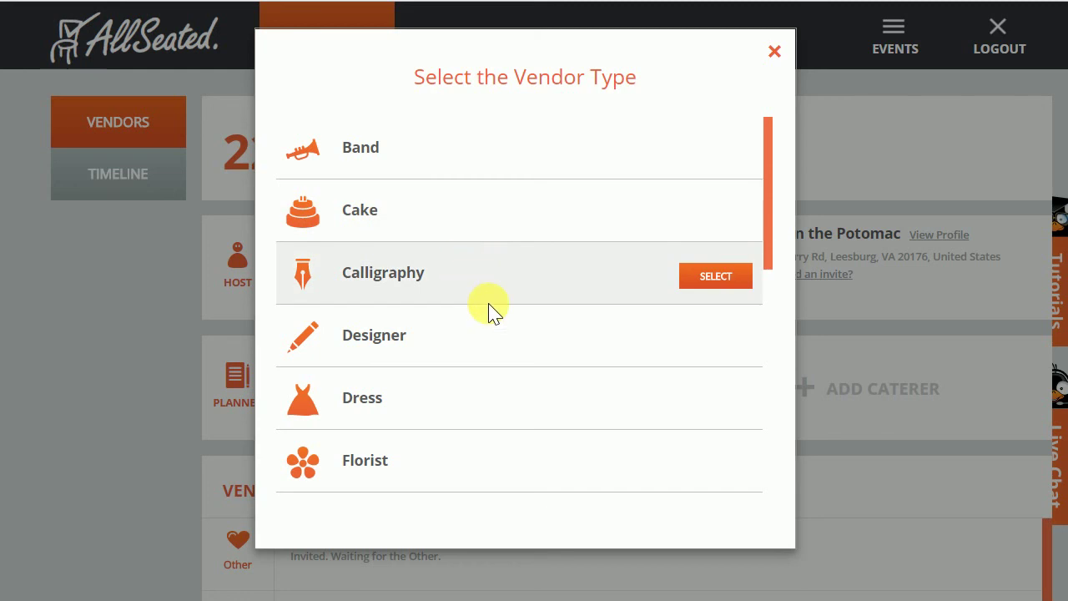
scroll(476, 309, "down", 3)
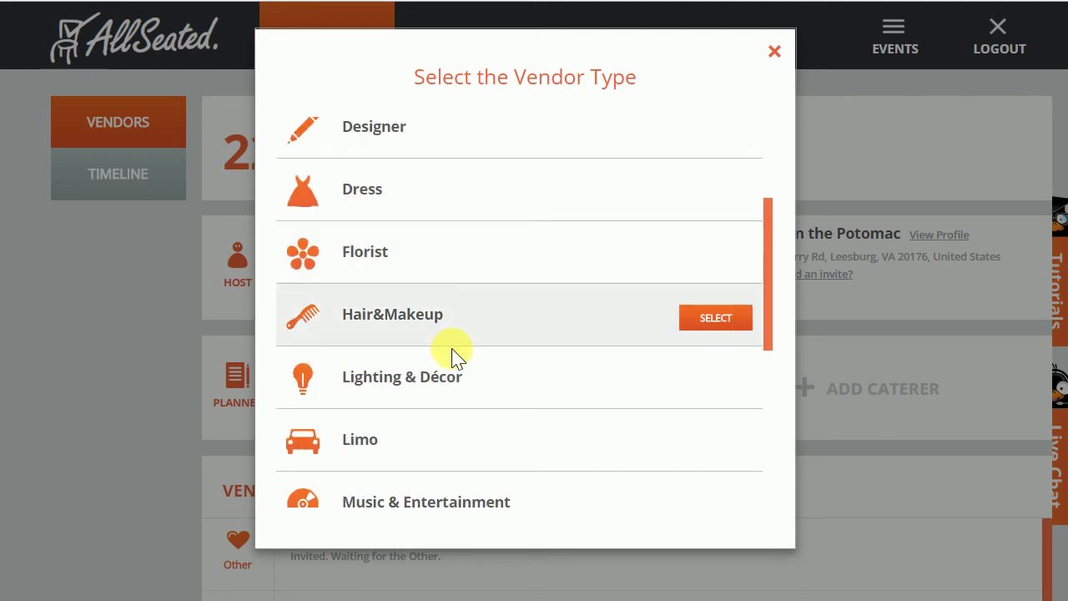
scroll(584, 250, "down", 4)
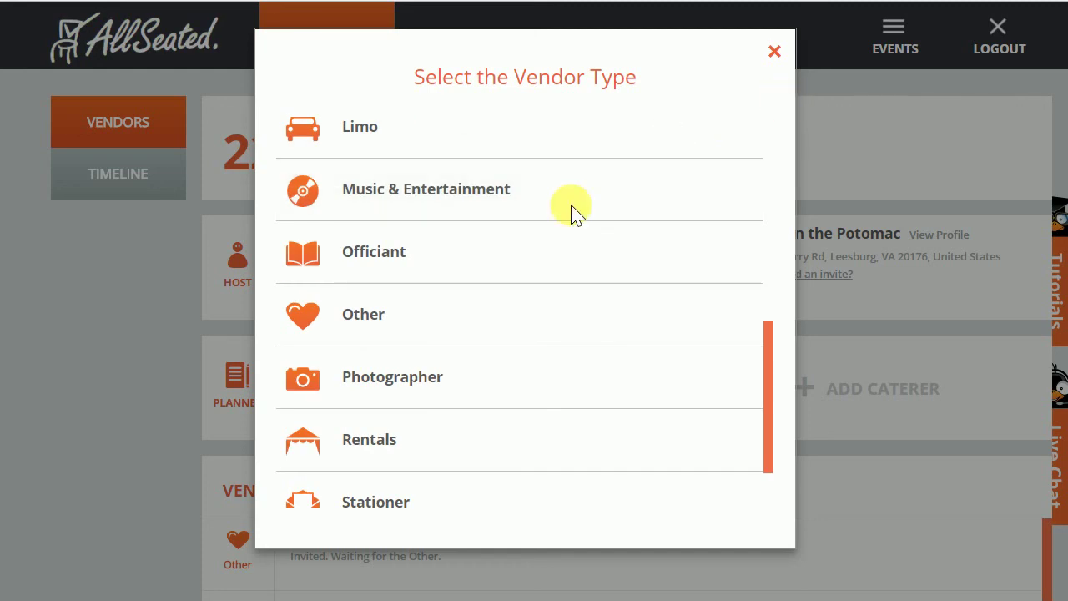
left_click(774, 53)
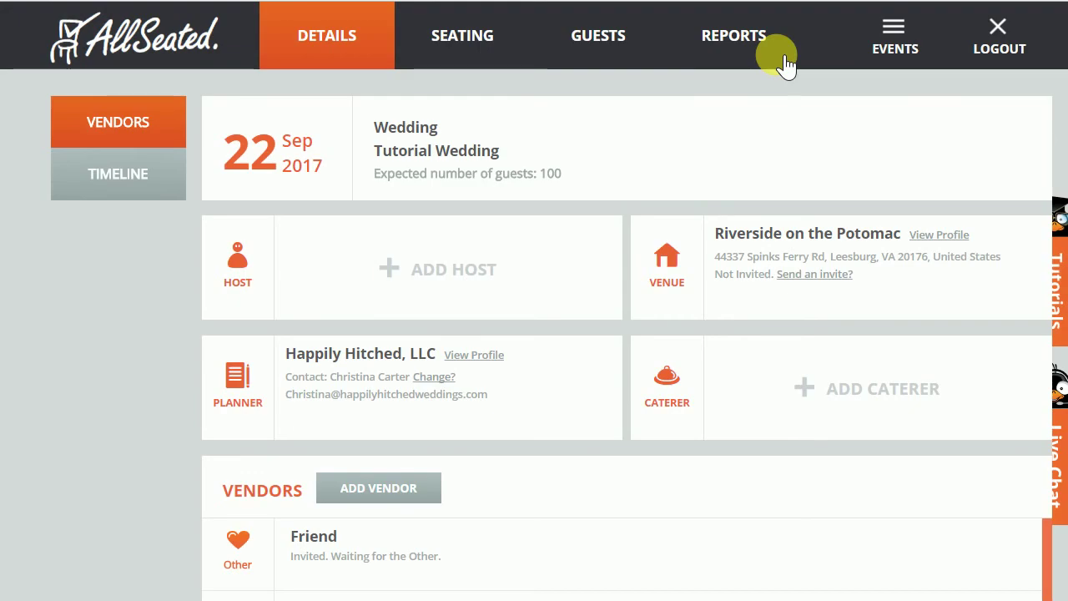